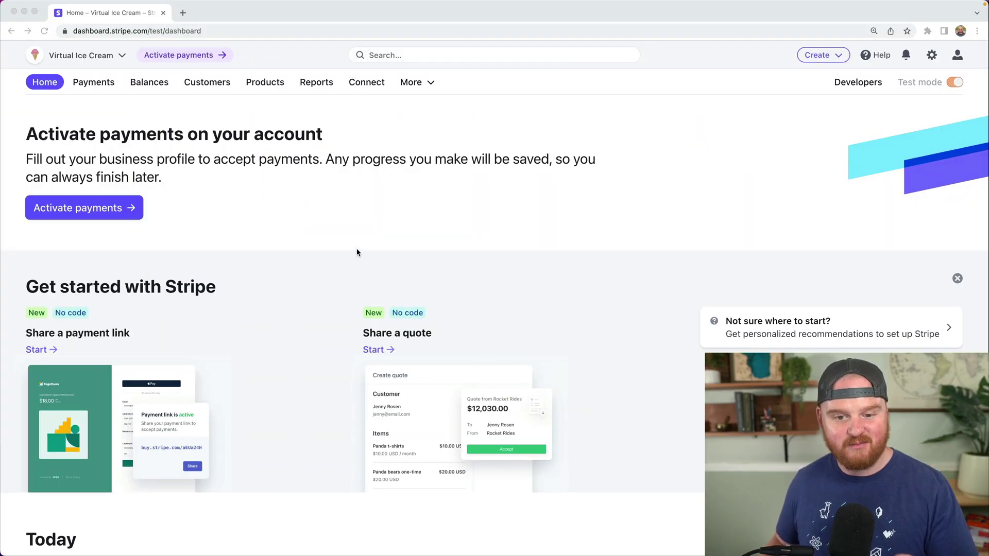
- Start a new product named Box of Ice Cream with a monthly virtual ice cream subscription description
click(262, 84)
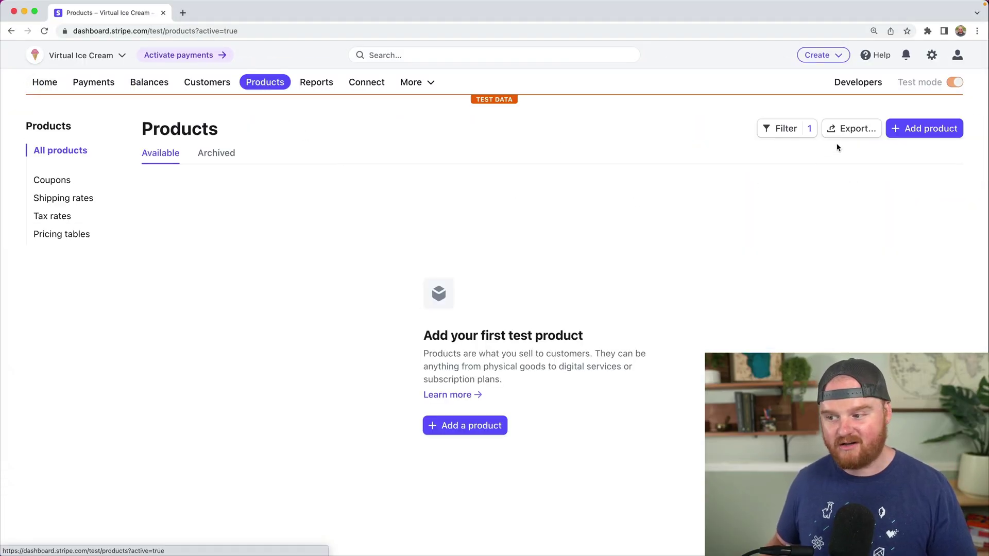
click(470, 425)
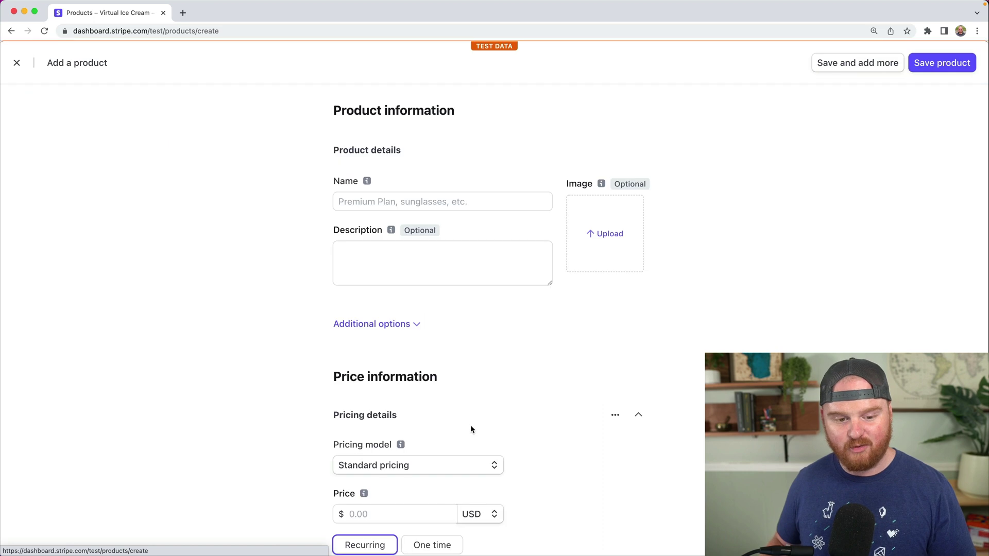
click(352, 202)
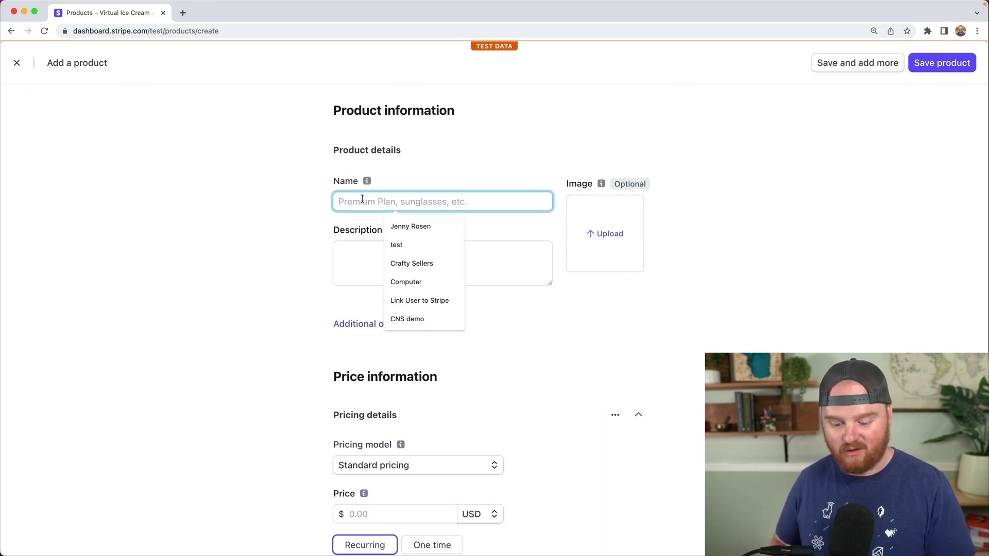
text(Bookmark Search)
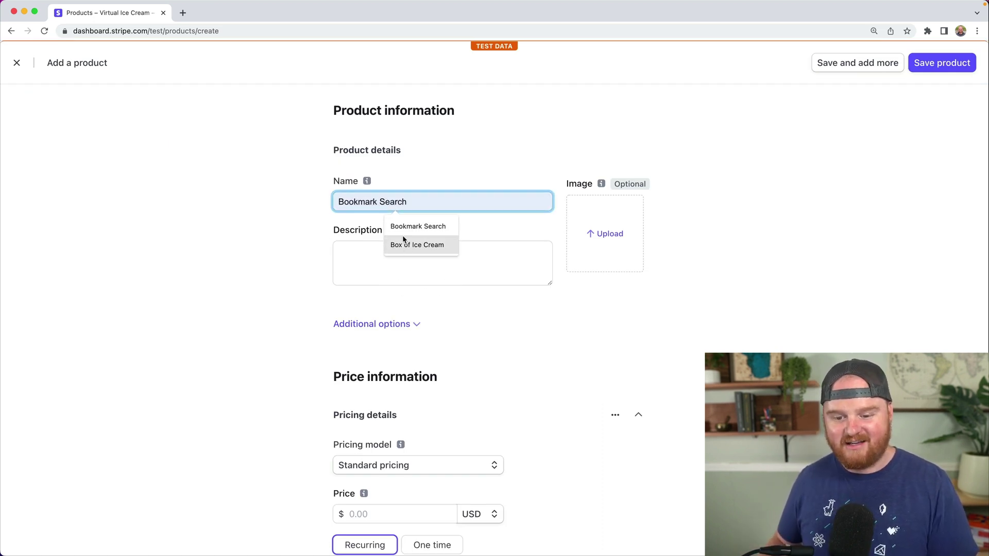
click(406, 245)
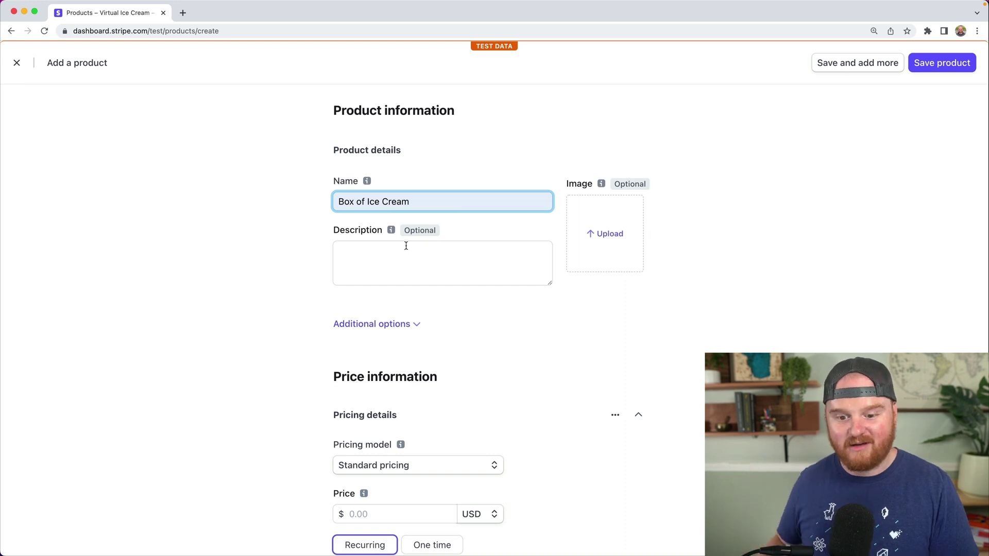
click(406, 246)
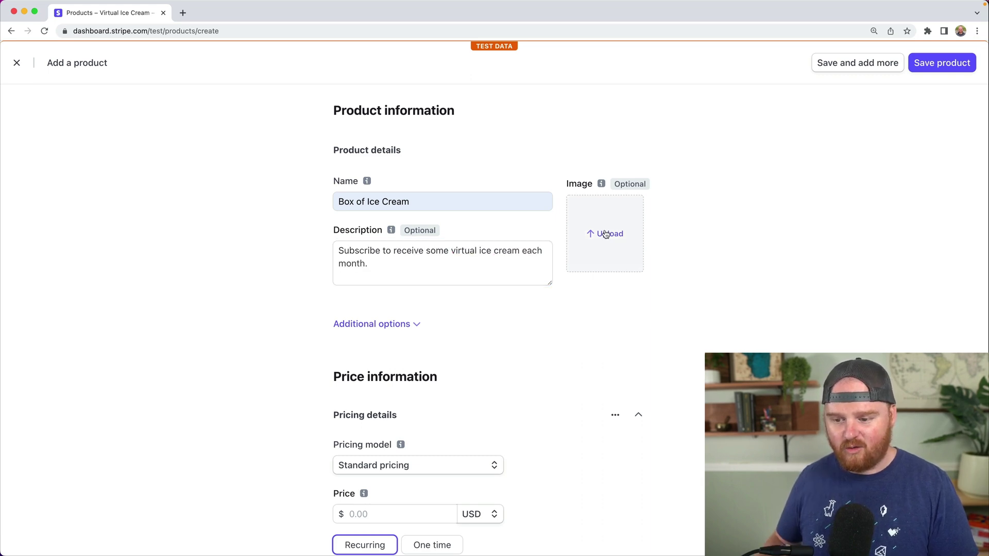
- Upload the ice cream cone image for the product and expand Additional options
click(605, 232)
double_click(400, 215)
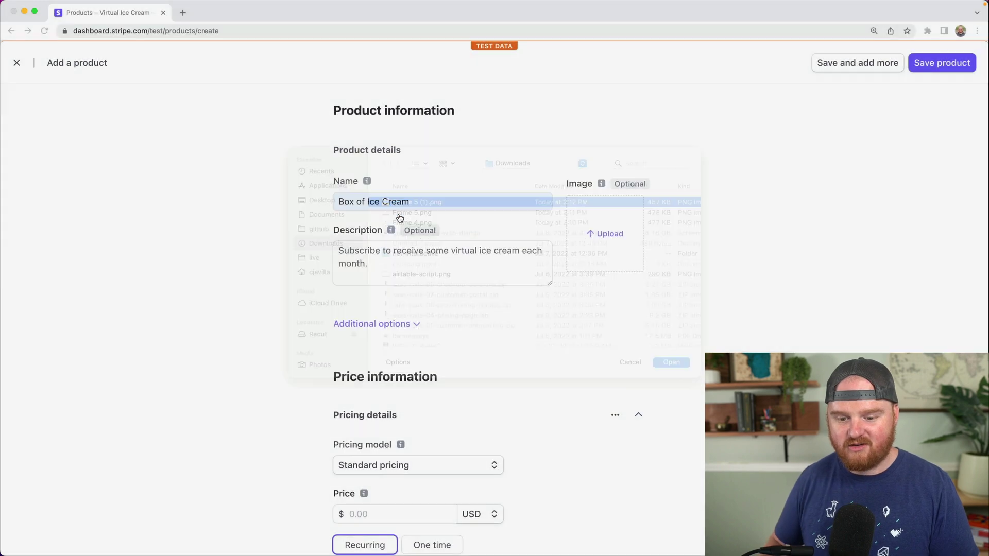
scroll(245, 195, down, 2)
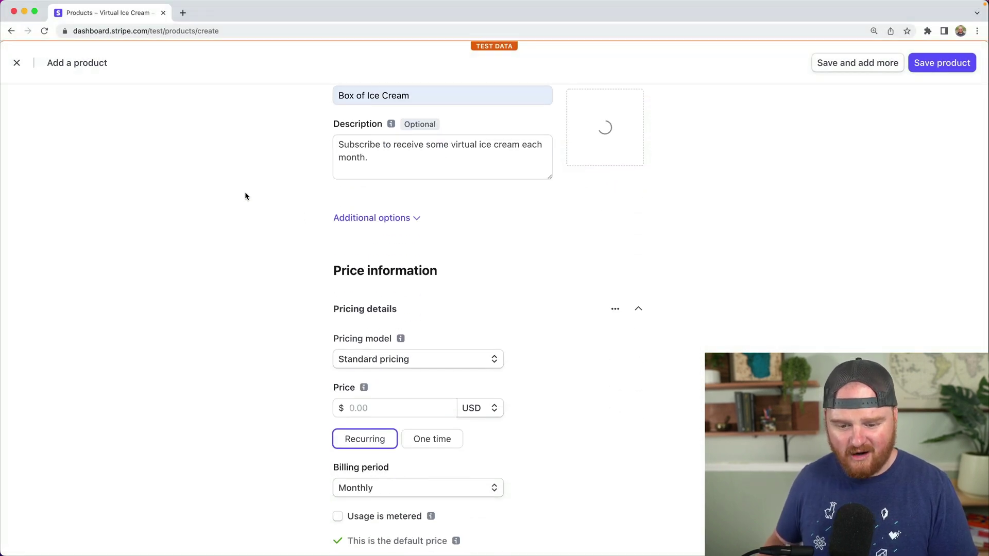
click(411, 219)
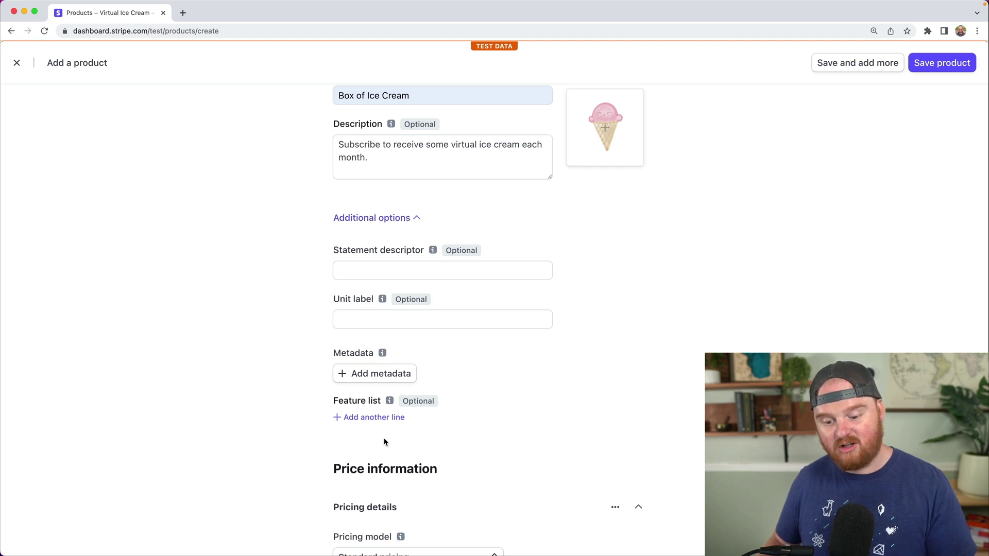
- Add the first two feature lines: Looks yummy and Doesn't melt
click(390, 418)
scroll(250, 309, down, 2)
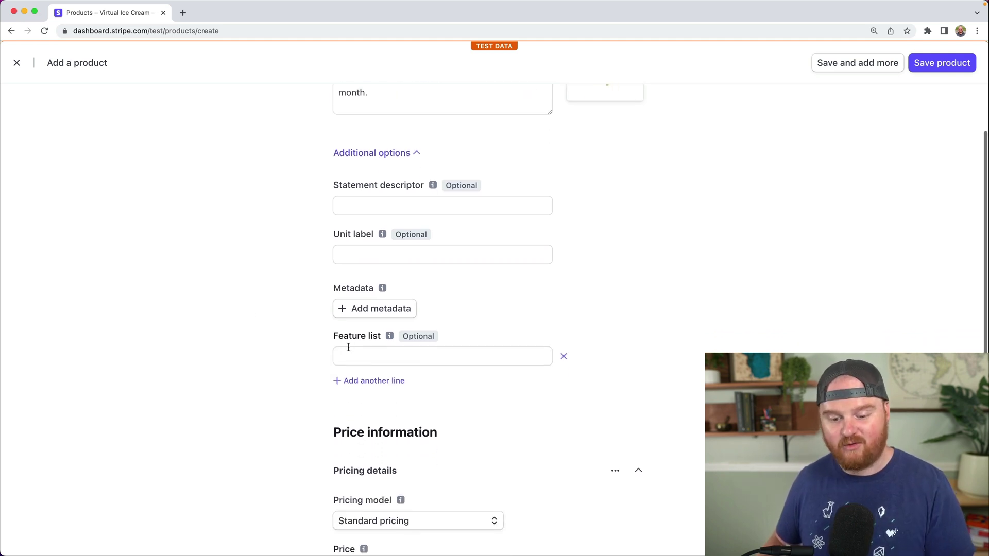
click(354, 350)
text(No)
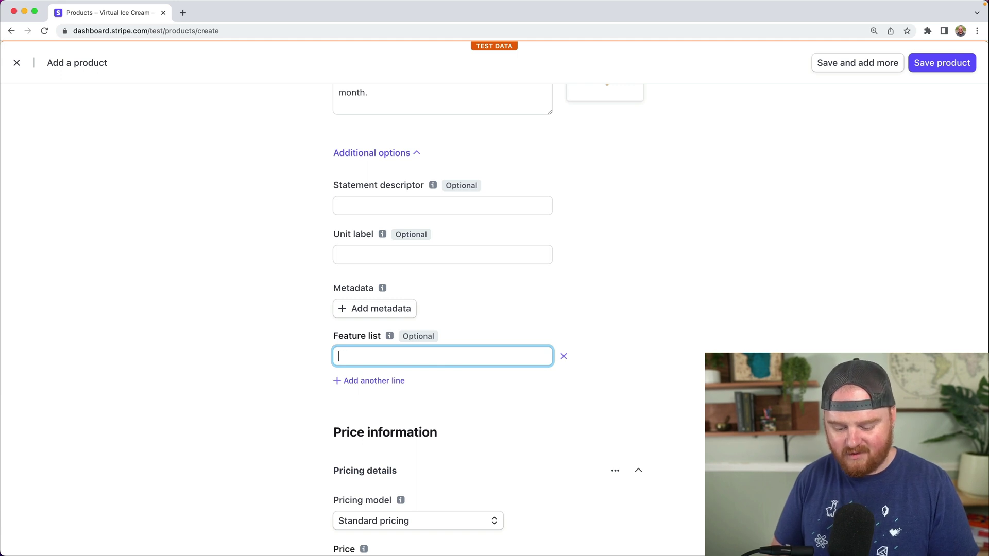
text(Looks)
key(Down)
key(Return)
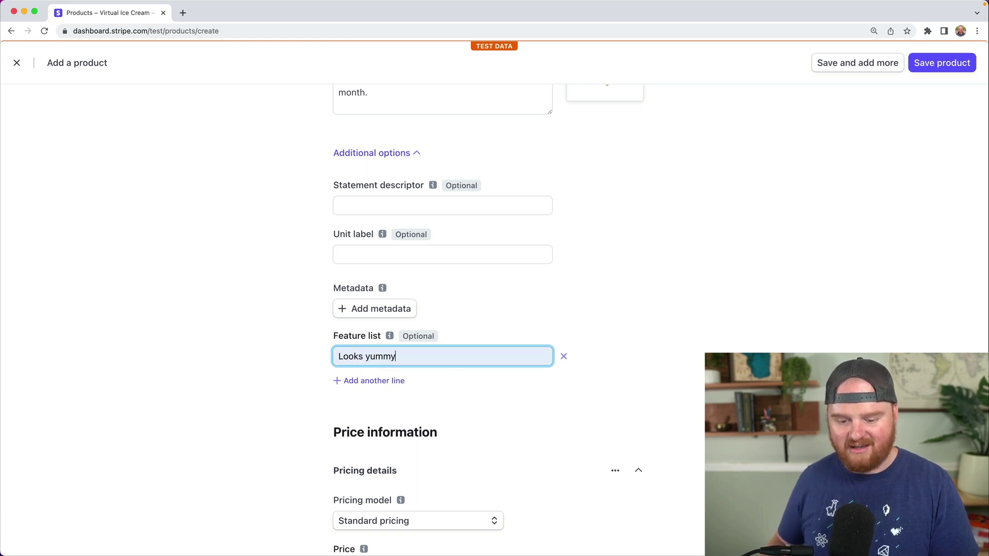
click(369, 382)
scroll(309, 357, down, 2)
text(d)
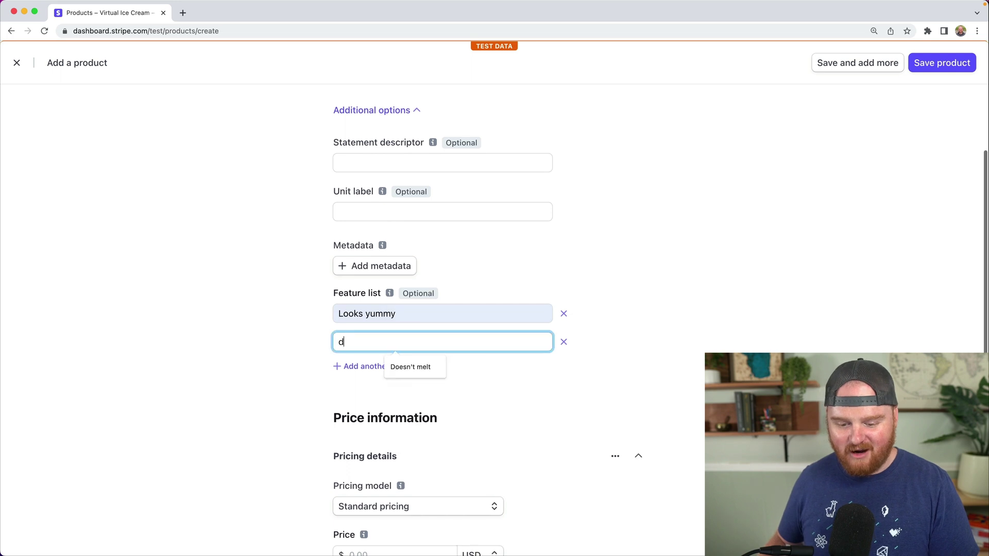
click(410, 366)
- Add two more feature lines: Dairy free and Zero calories
click(356, 366)
click(359, 369)
text(Dair)
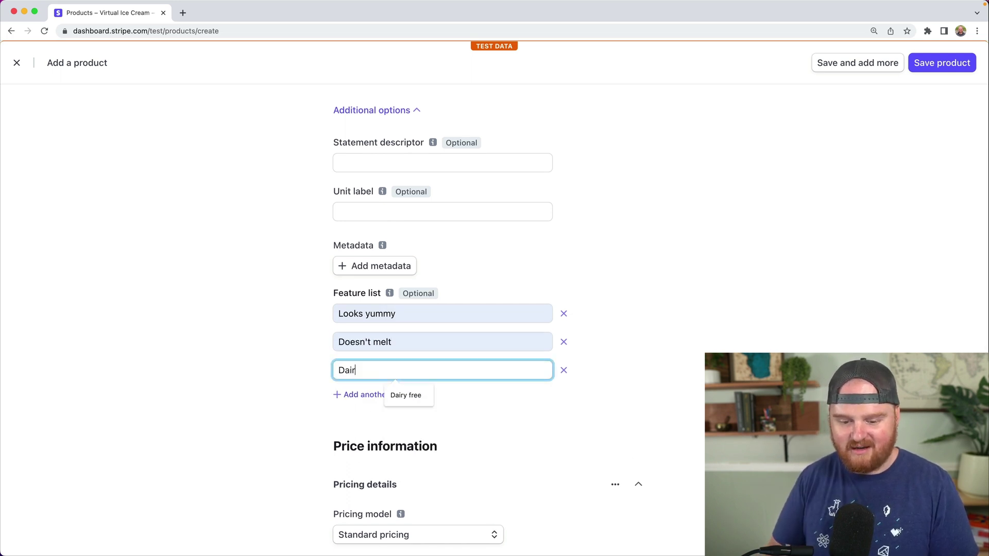
text(y)
click(406, 395)
click(380, 395)
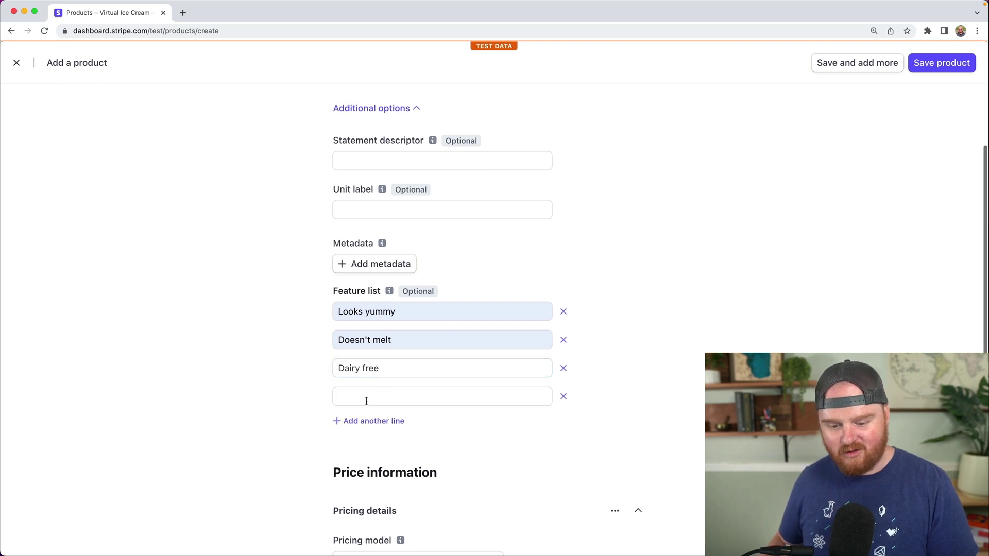
text(Zer)
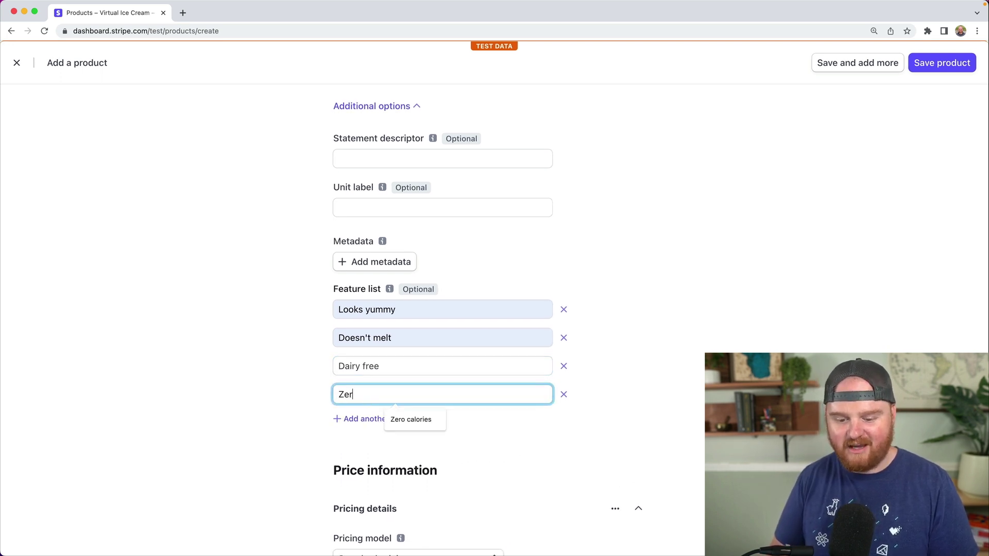
click(424, 418)
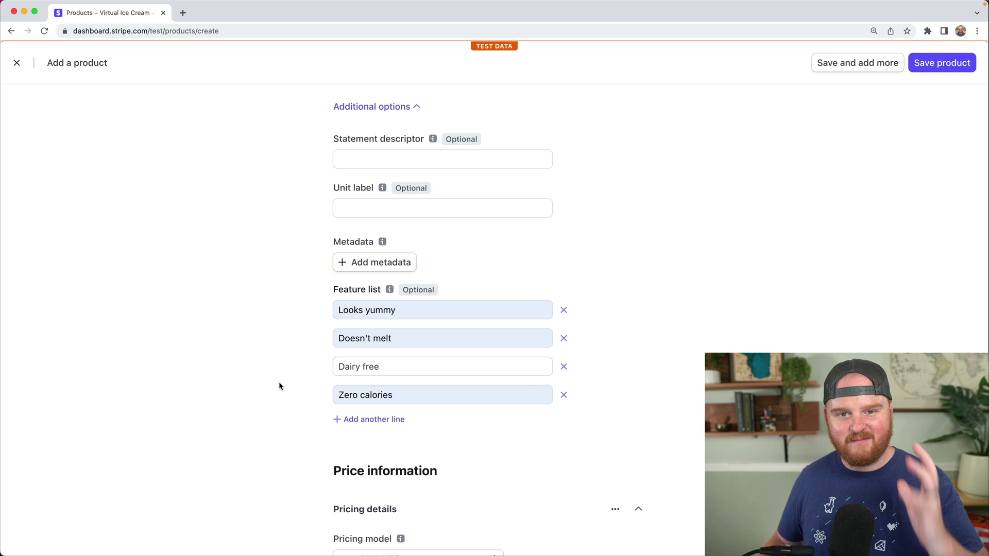
- Set the product's default price to $42.42 USD billed monthly
scroll(279, 382, down, 5)
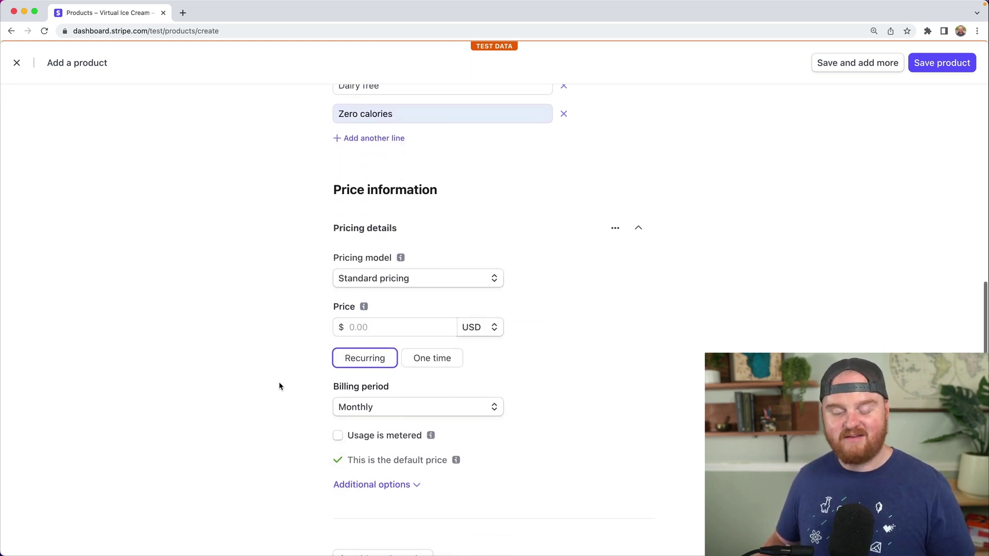
click(371, 328)
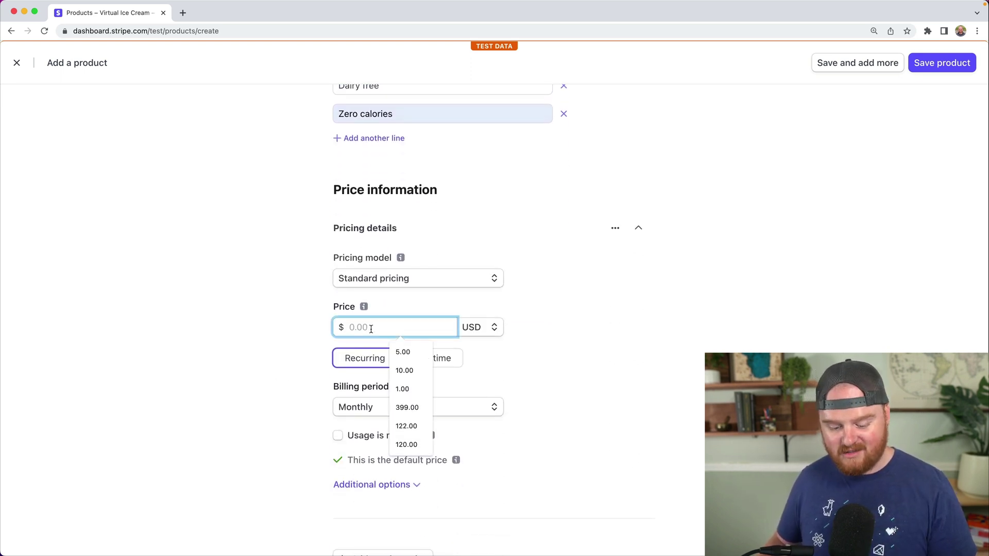
text(42.42)
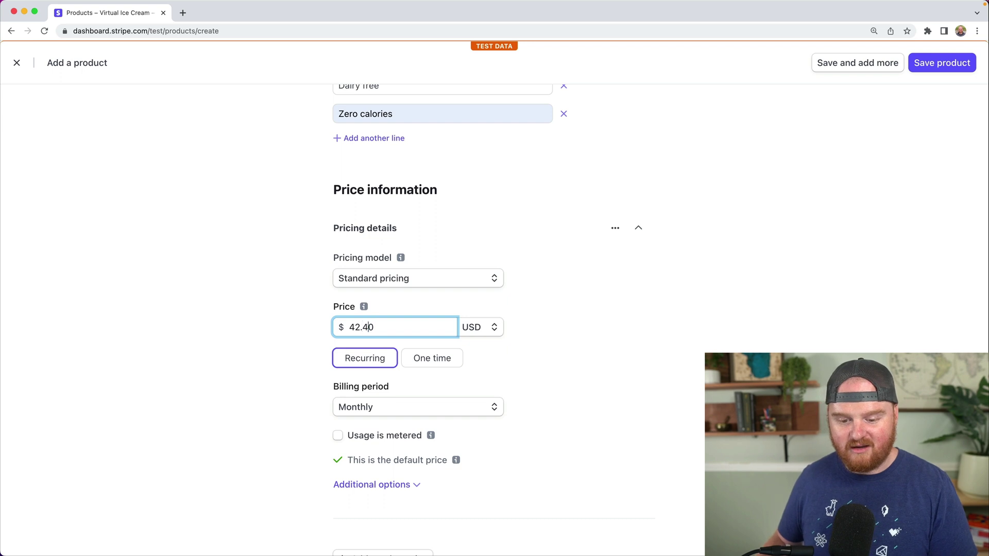
click(285, 321)
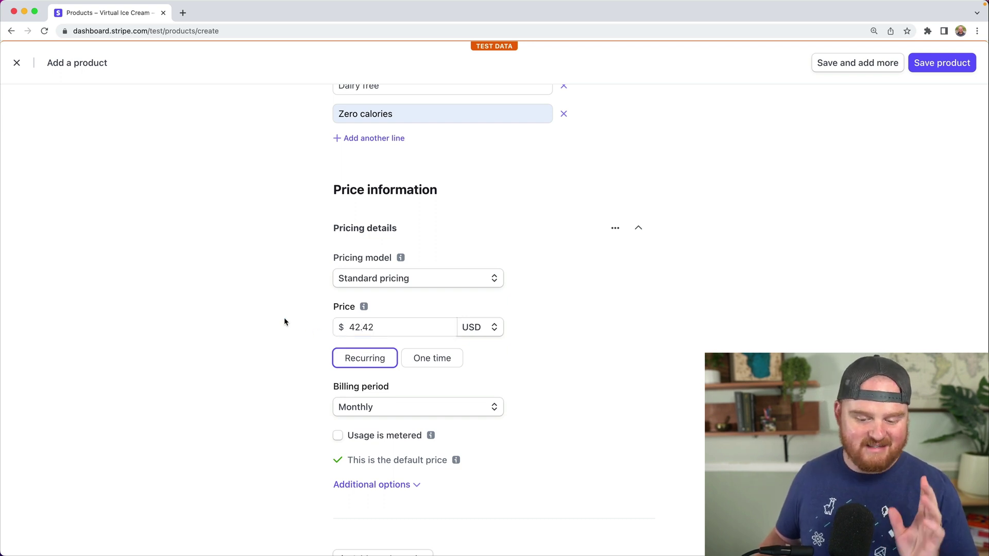
scroll(285, 321, down, 1)
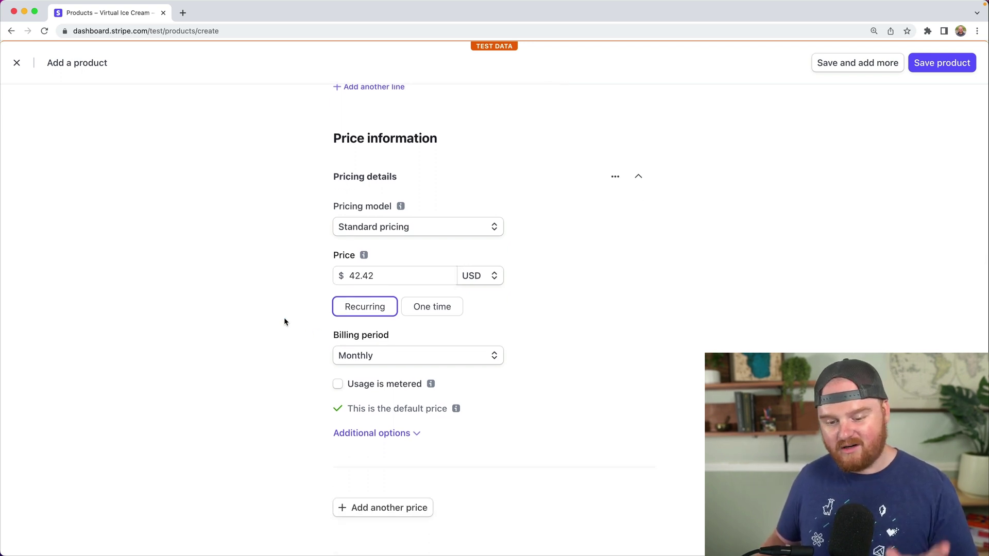
scroll(284, 321, down, 1)
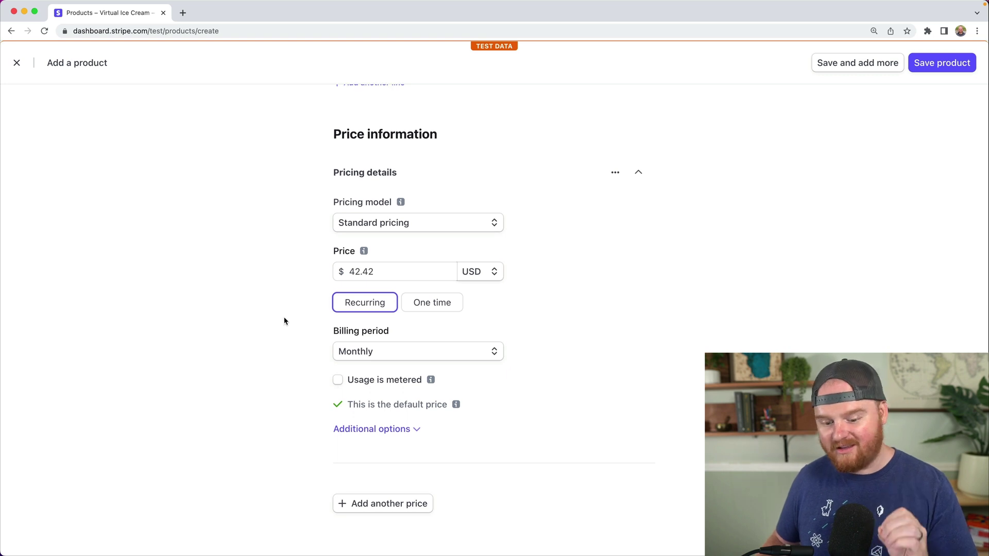
- Add a second price of $424.24 USD with a yearly billing period
click(412, 510)
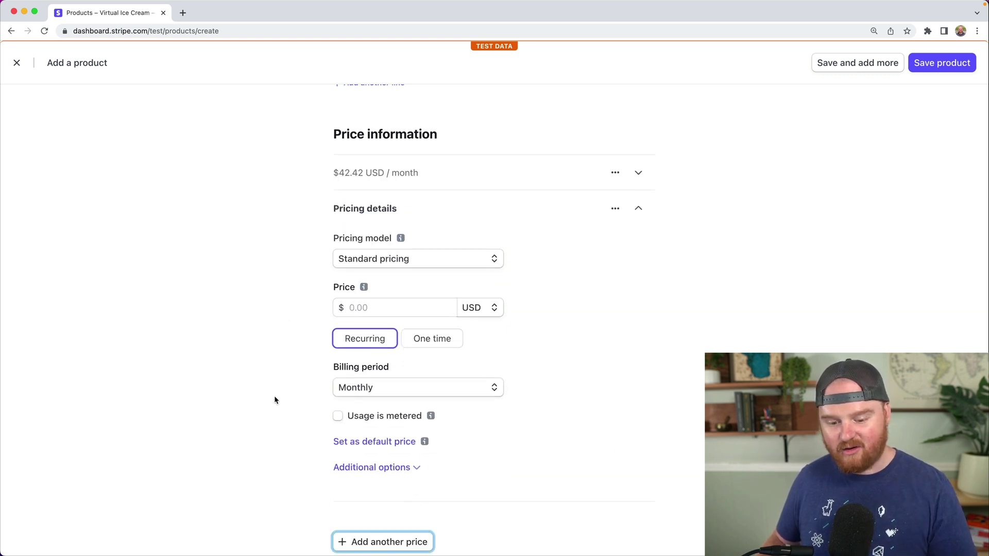
click(380, 386)
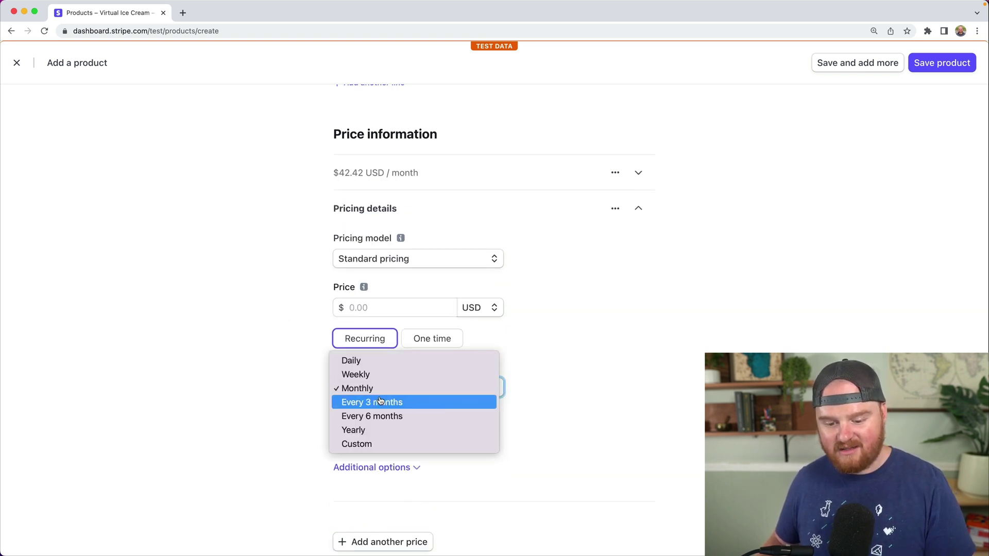
click(365, 428)
click(374, 310)
text(424.00)
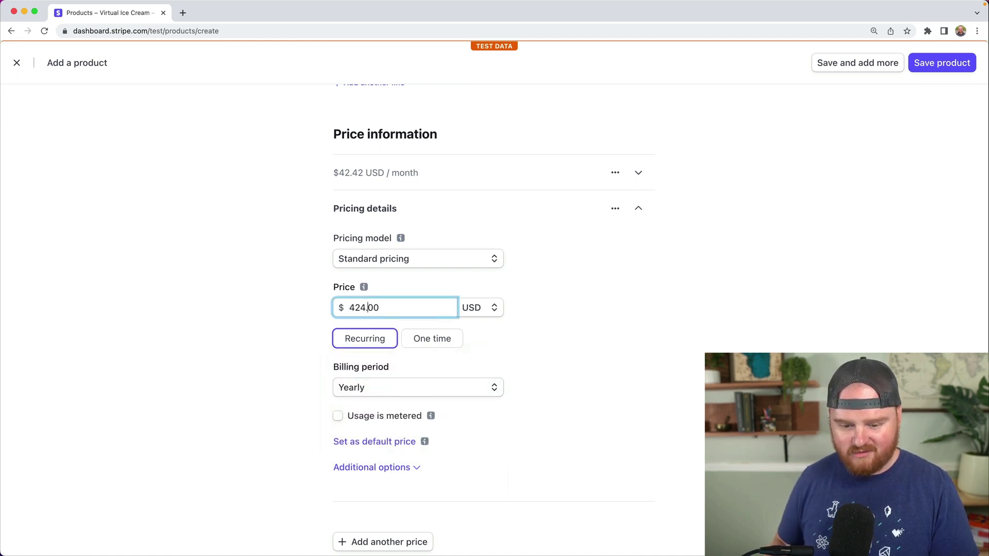
text(24)
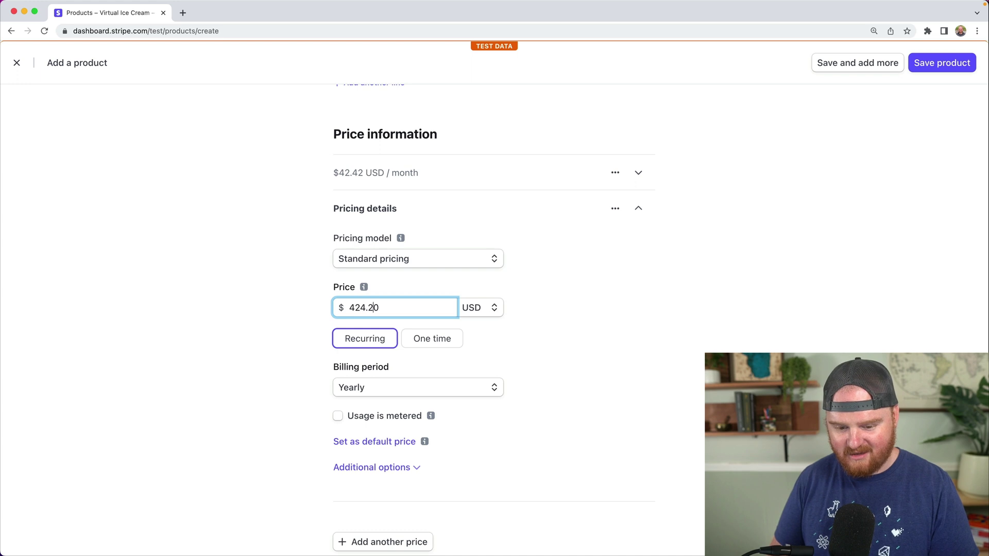
scroll(294, 314, down, 2)
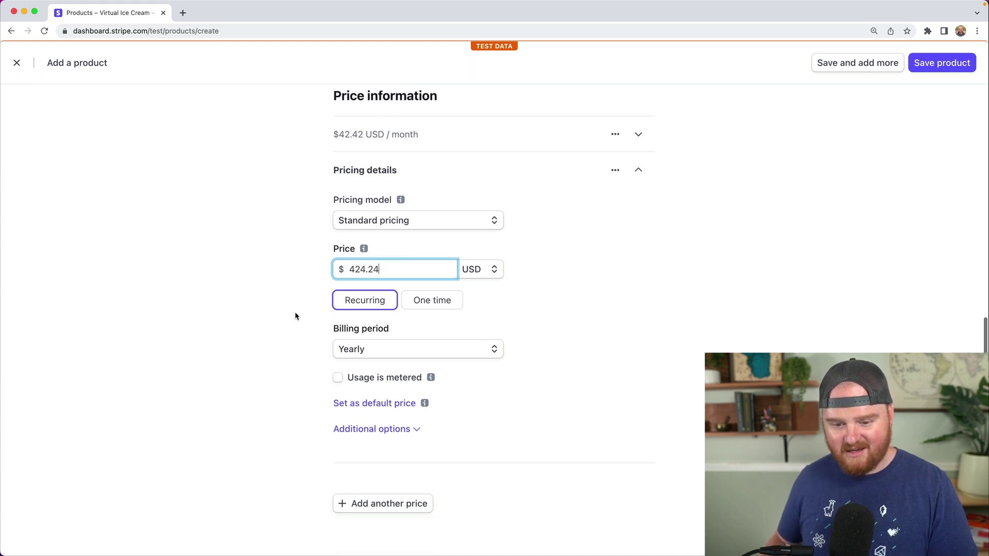
click(400, 486)
- Save the product, then set the $42.42 monthly price to upsell to the $424.24 yearly price
click(958, 72)
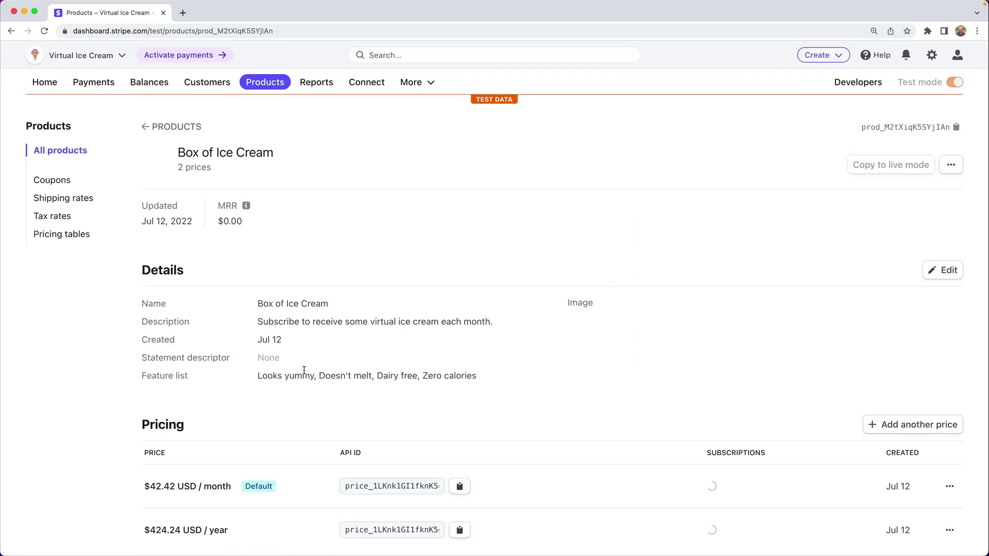
scroll(406, 365, down, 5)
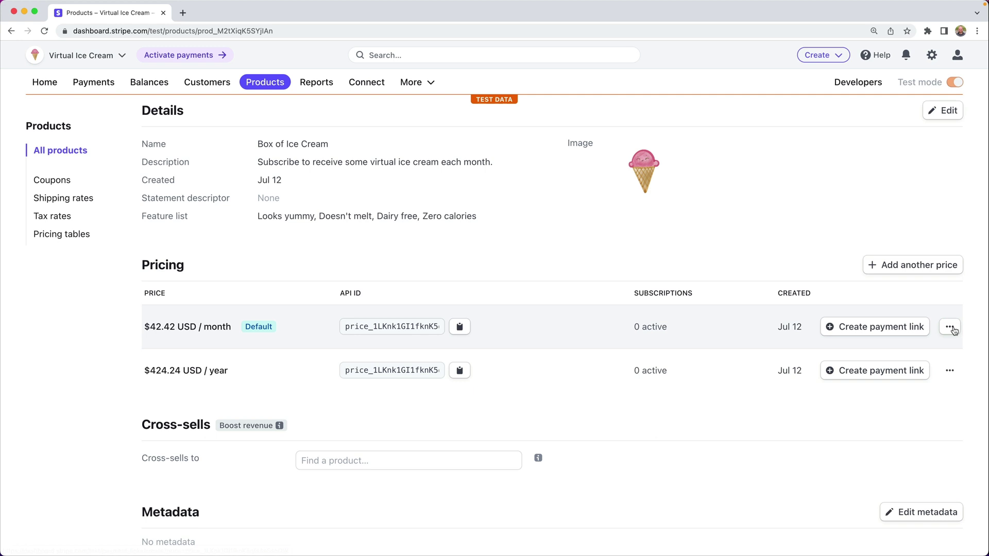
click(949, 327)
click(878, 372)
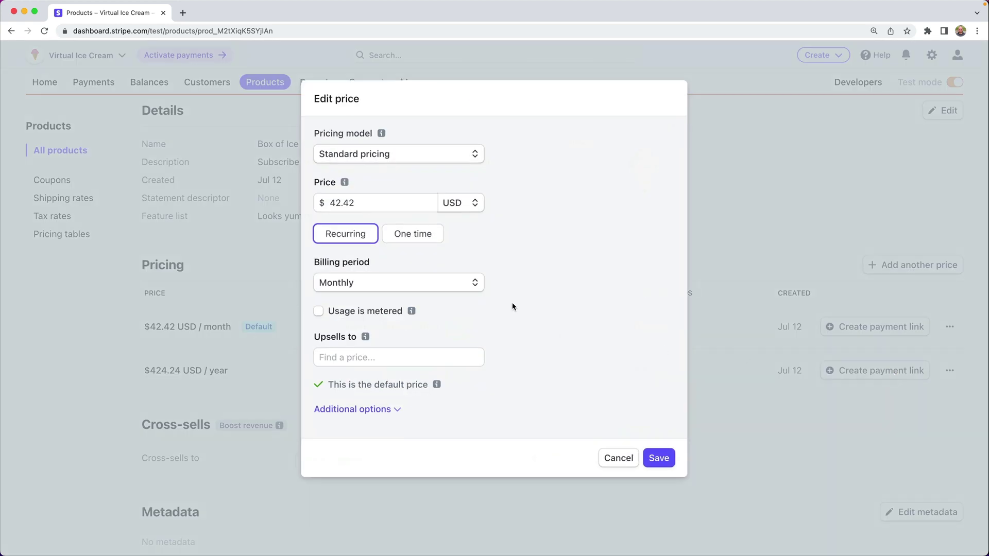
click(398, 357)
click(379, 380)
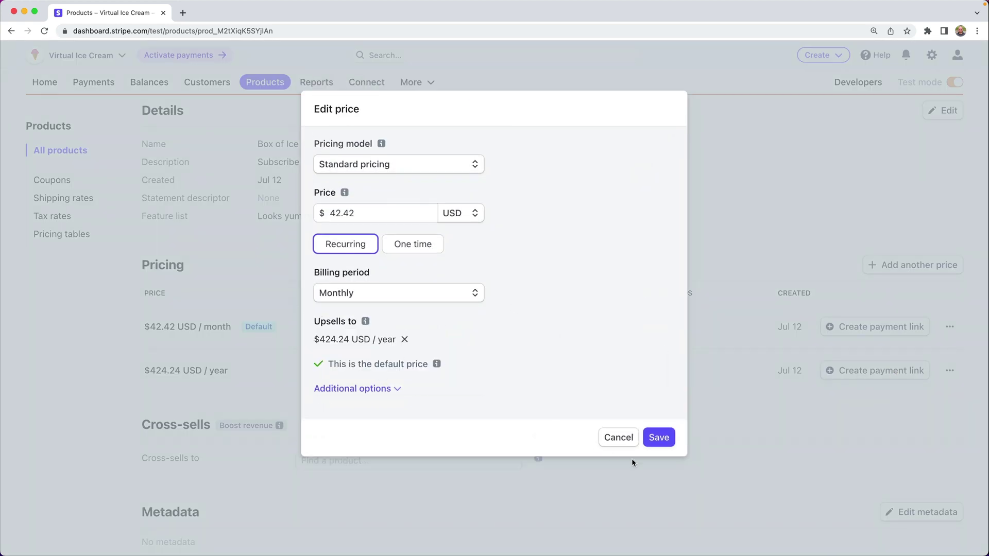
click(660, 438)
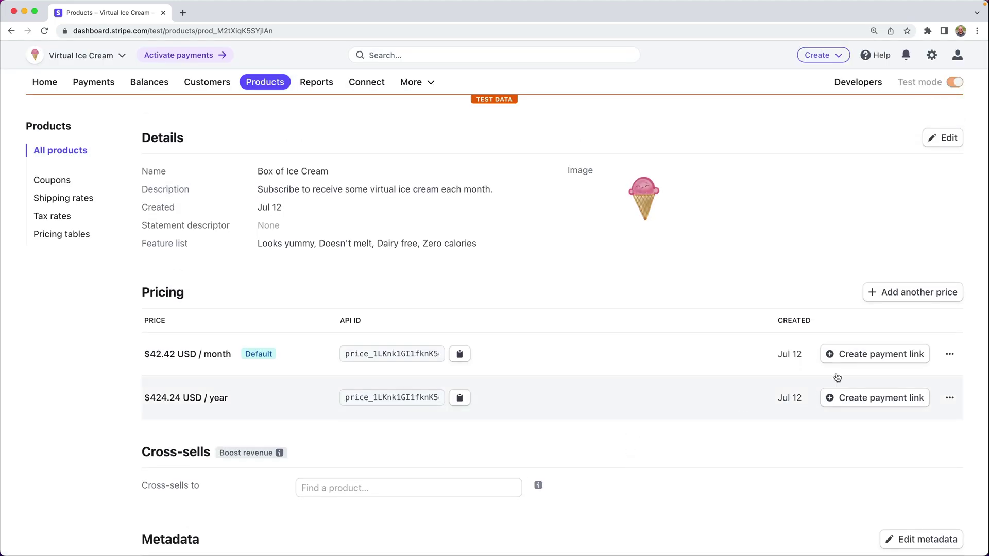
- Set up a payment link for the monthly price with address collection off and promotion codes allowed
click(849, 355)
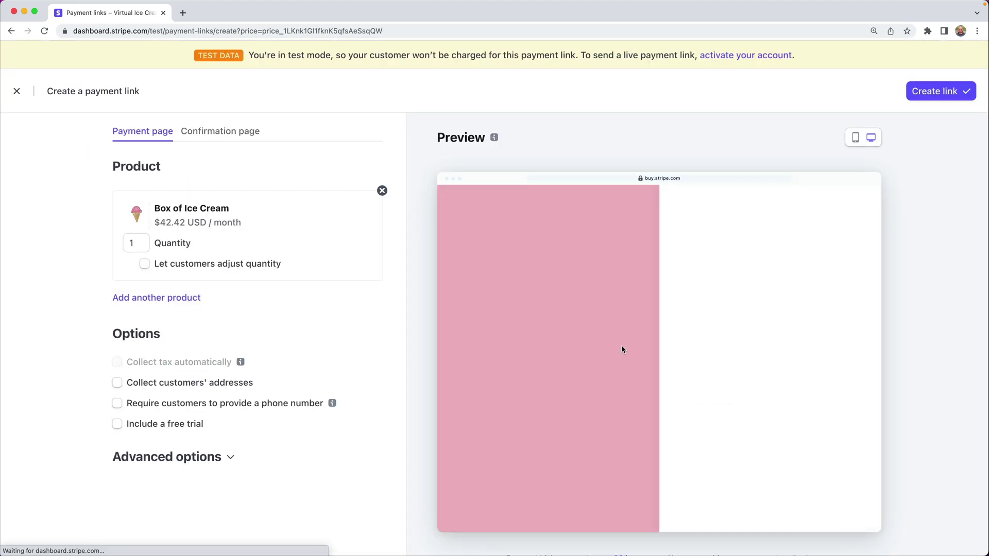
scroll(409, 319, down, 1)
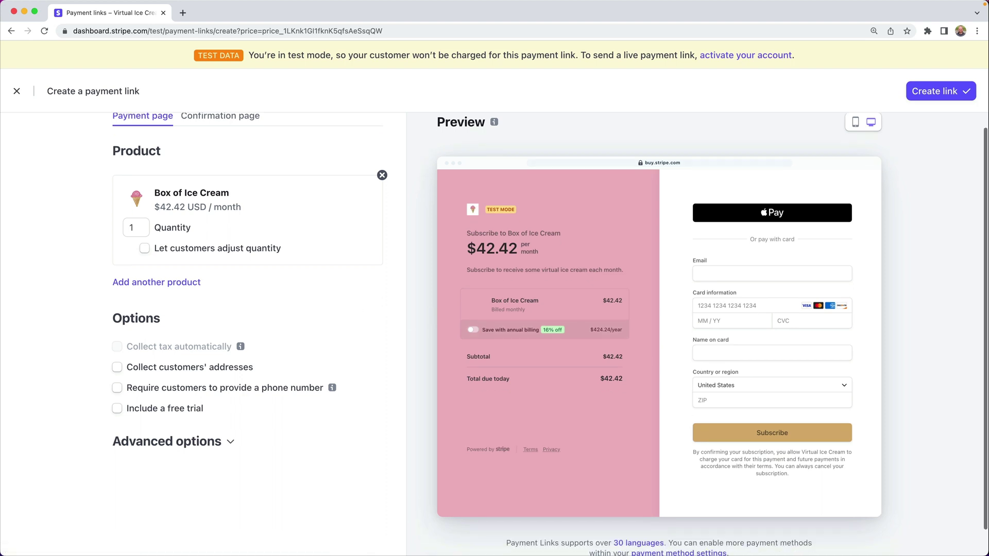
scroll(409, 323, down, 1)
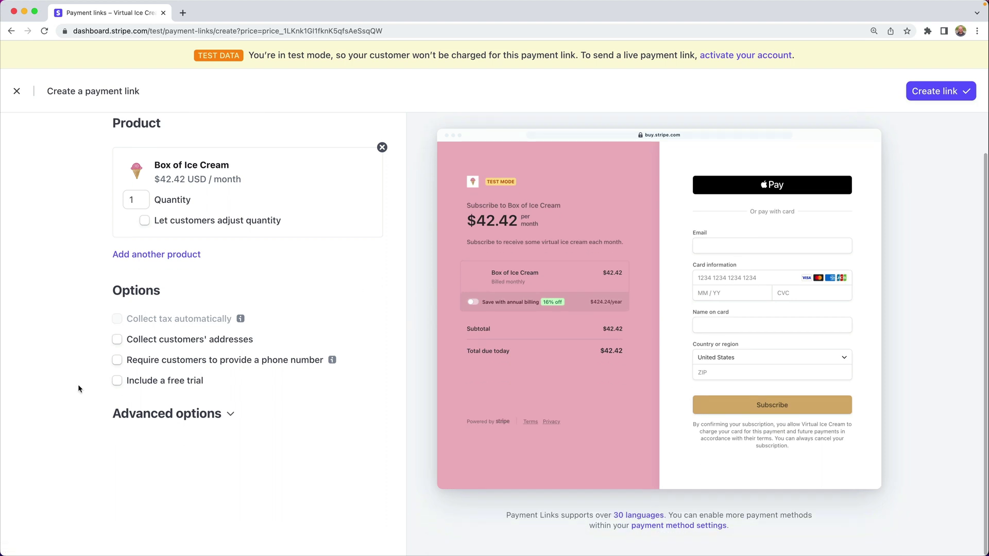
click(117, 340)
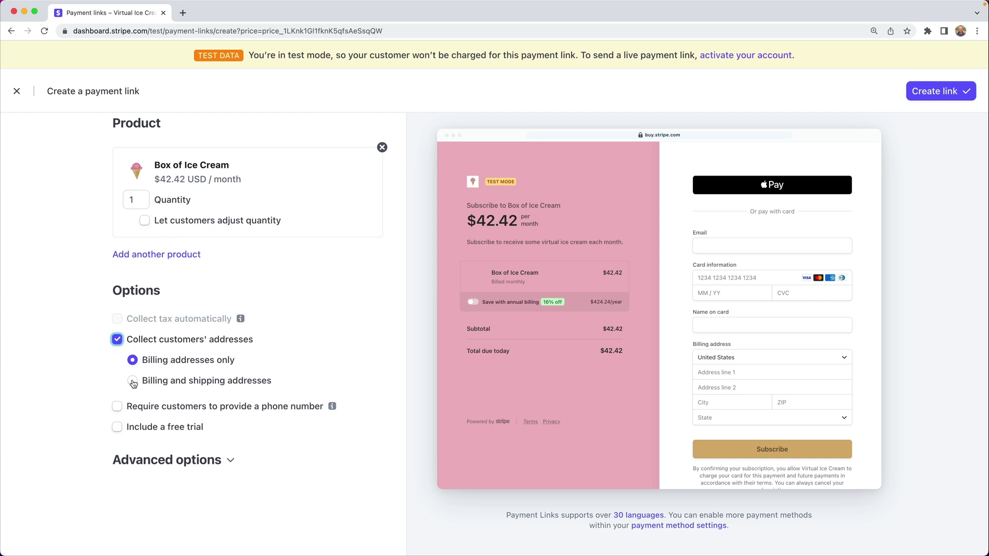
click(118, 340)
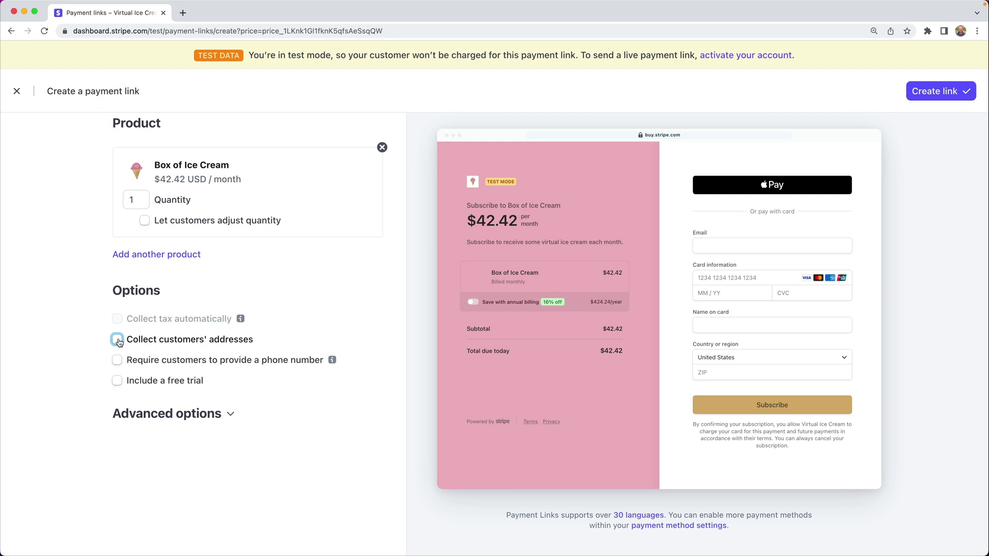
click(229, 415)
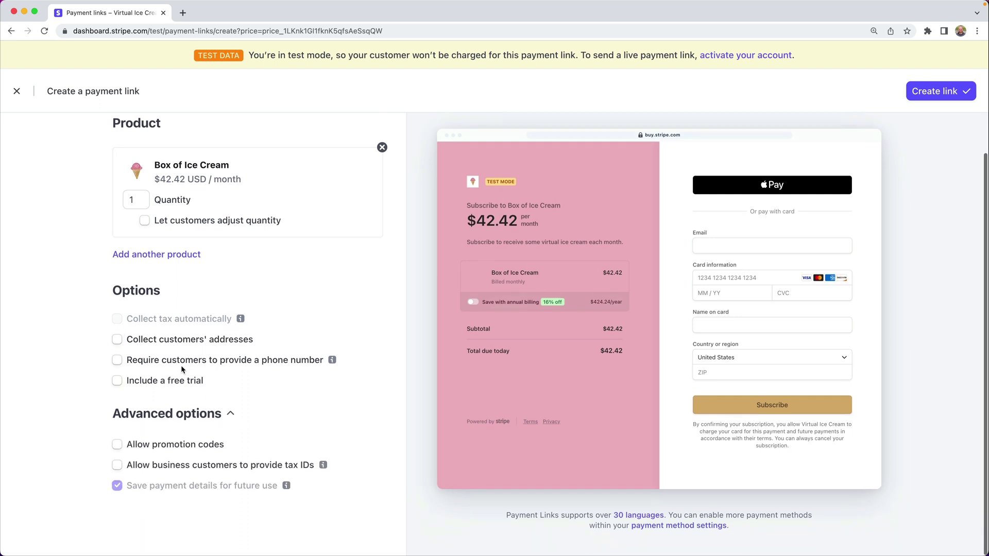
click(149, 444)
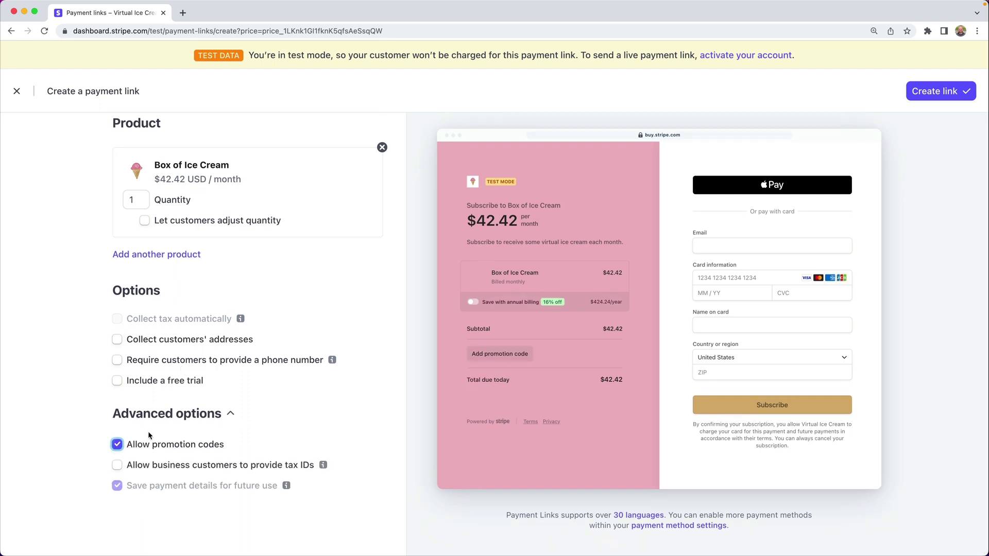
scroll(149, 436, up, 1)
scroll(148, 432, up, 1)
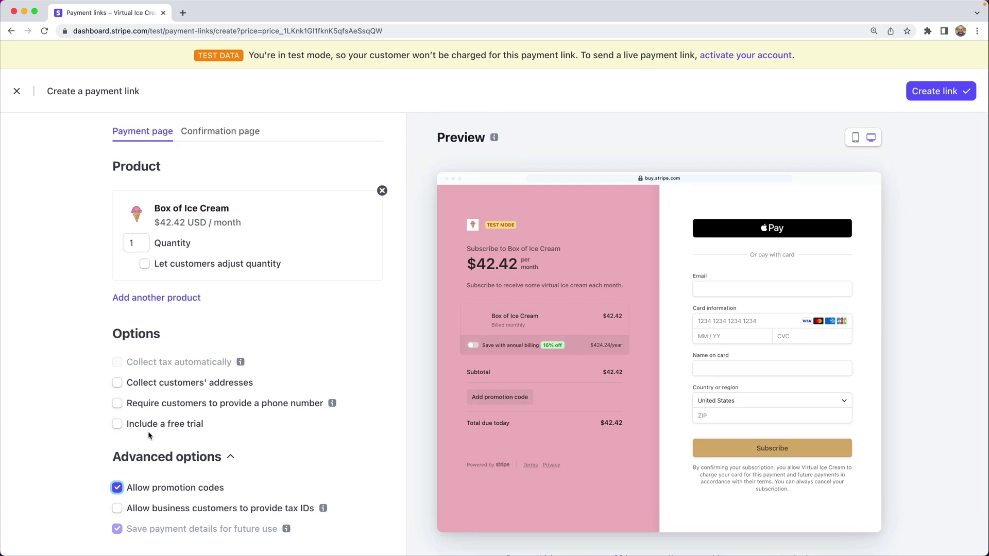
- Create the payment link and load it in a new browser tab
click(943, 93)
key(super+t)
text(https://buy.stripe.com/test_5kA9Dp9ppdPMcogdQQ)
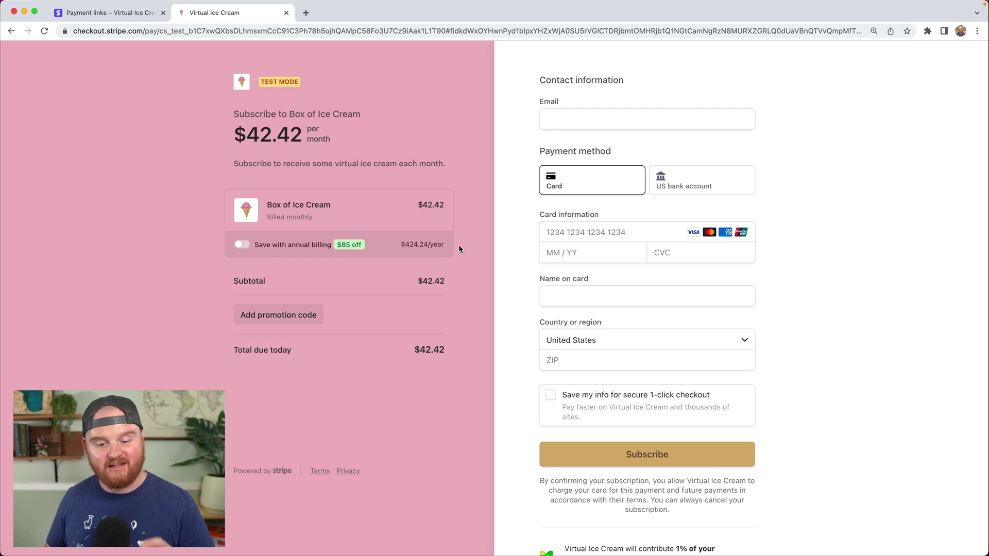
- Switch checkout to annual billing at $424.24/year, try the promotion code and US bank account options, then return to Card
click(242, 245)
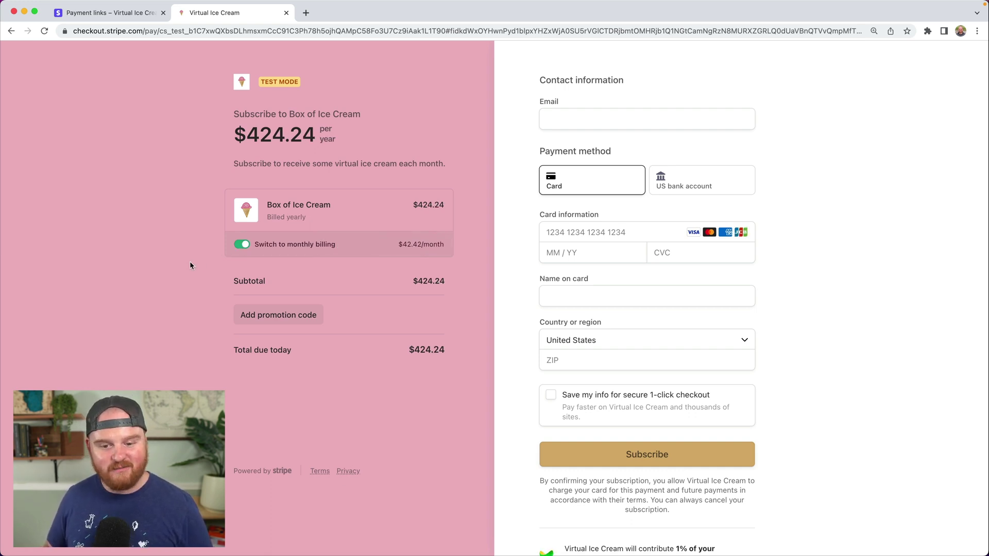
click(307, 319)
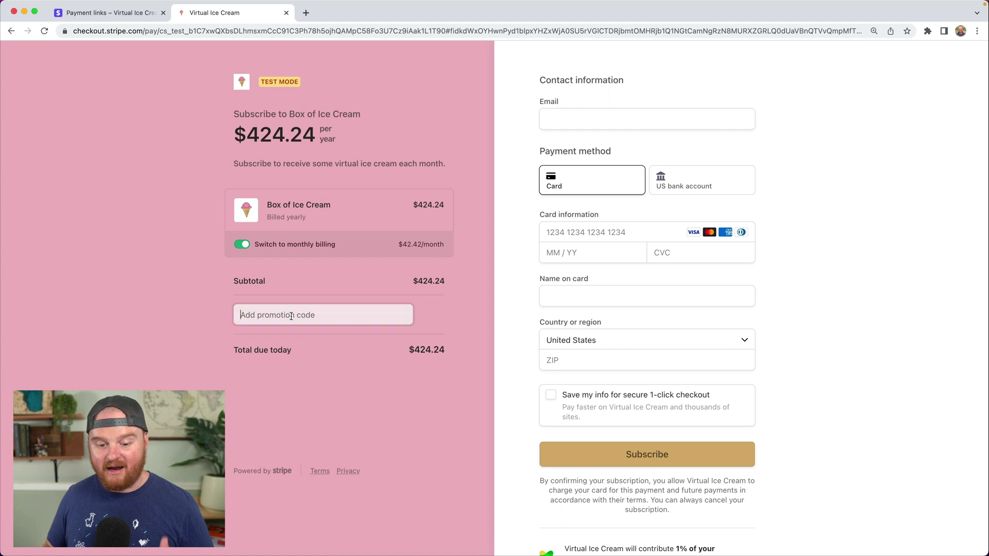
click(195, 291)
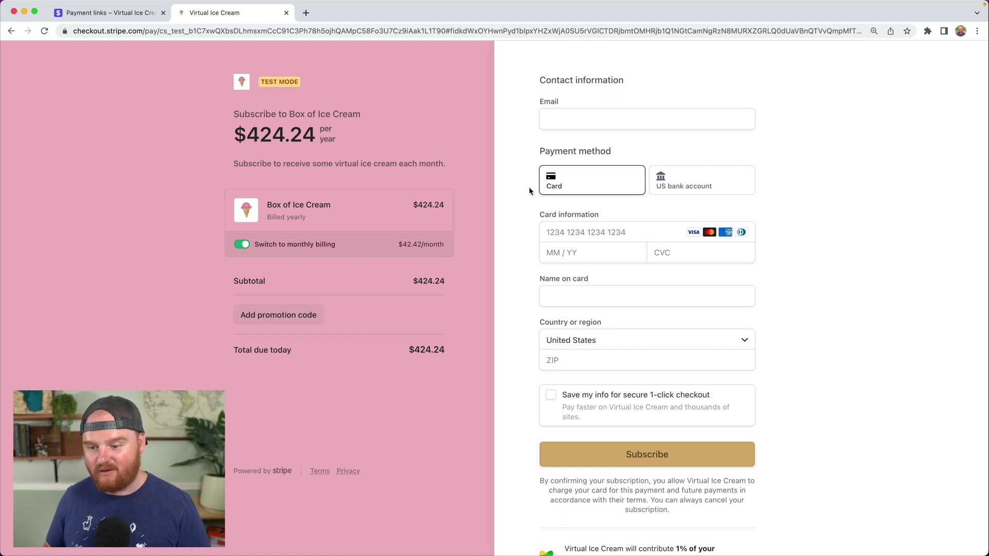
click(683, 185)
click(602, 183)
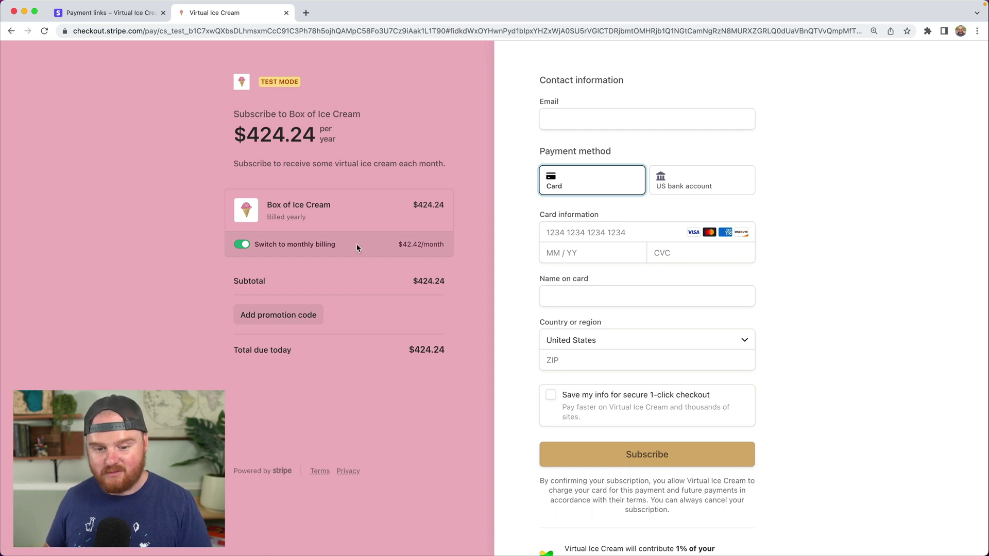
- Enter the customer's email and the test card number, expiry and CVC
click(579, 119)
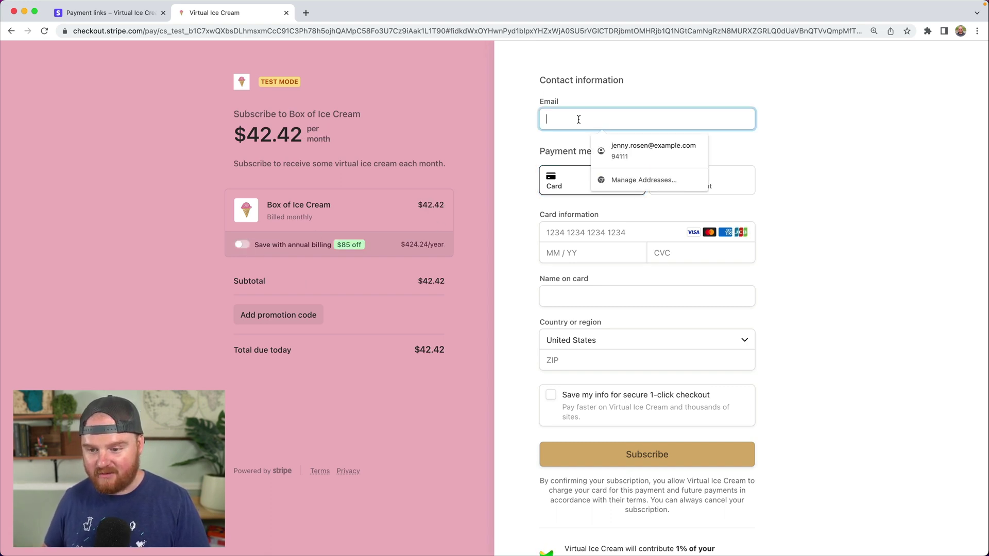
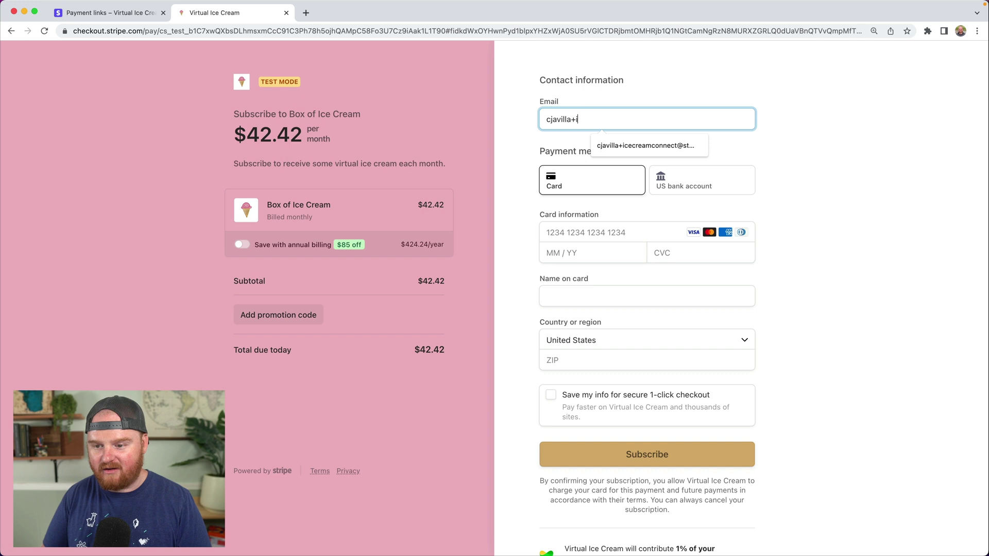
click(575, 231)
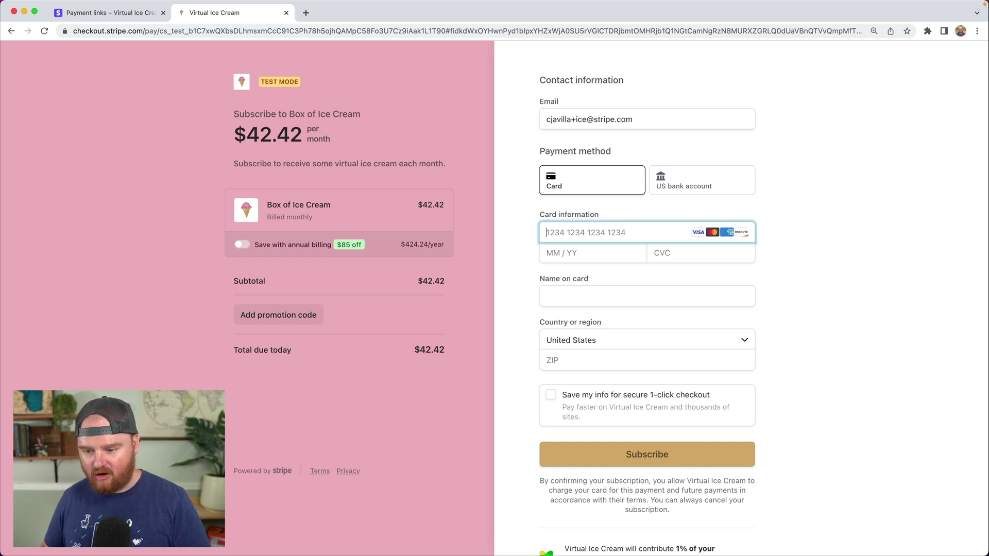
key(super+v)
text(0232)
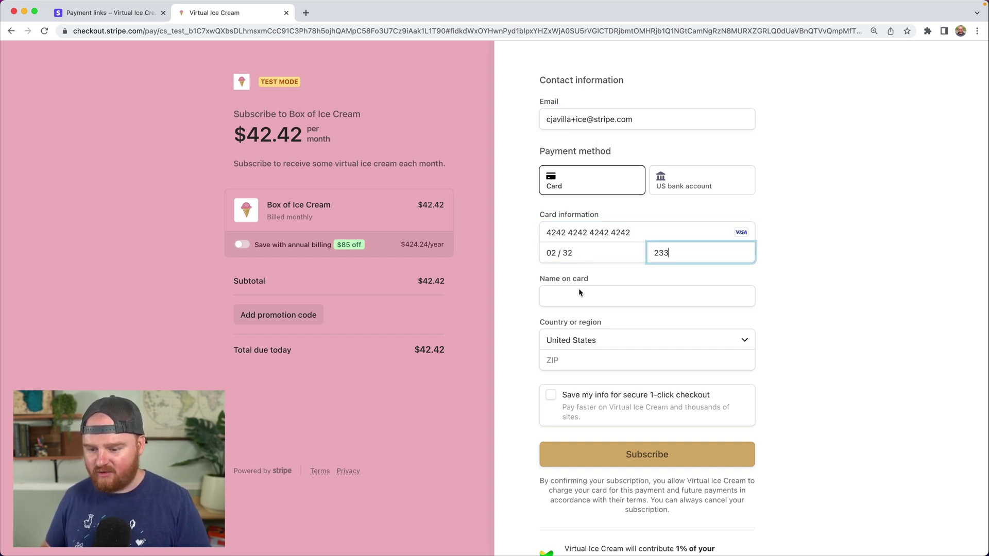
- Autofill the cardholder name, enter ZIP 23333, and save info with the suggested phone number
click(575, 293)
click(601, 341)
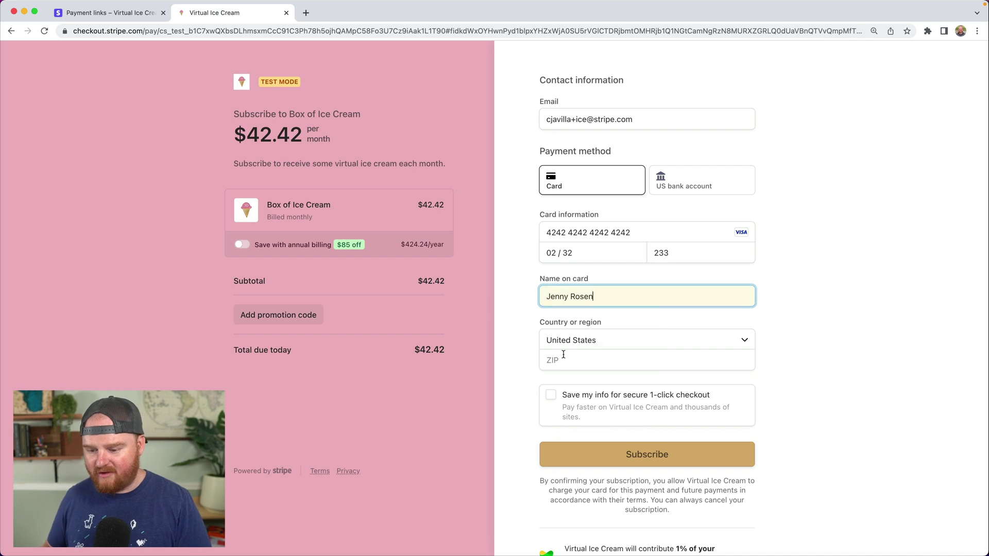
click(559, 357)
text(23333)
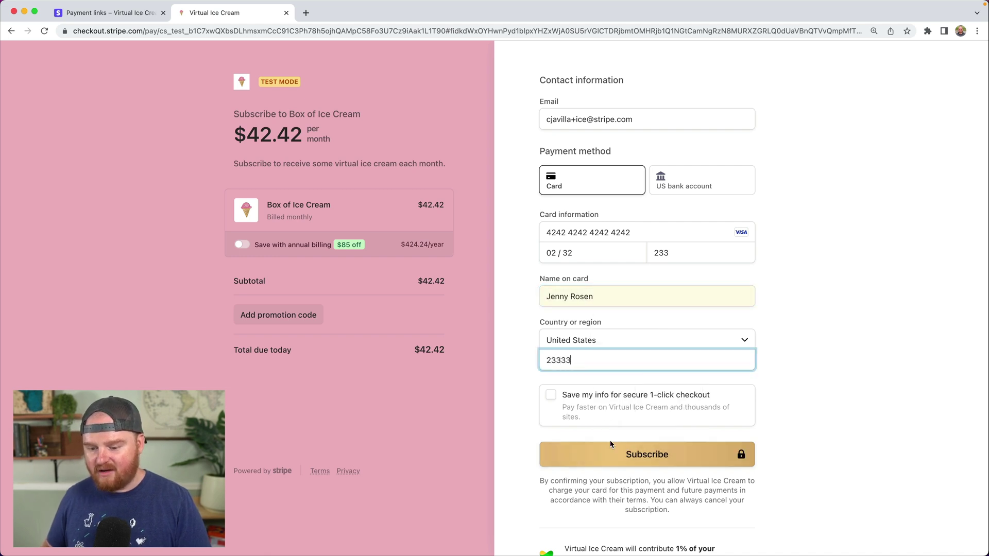
click(551, 395)
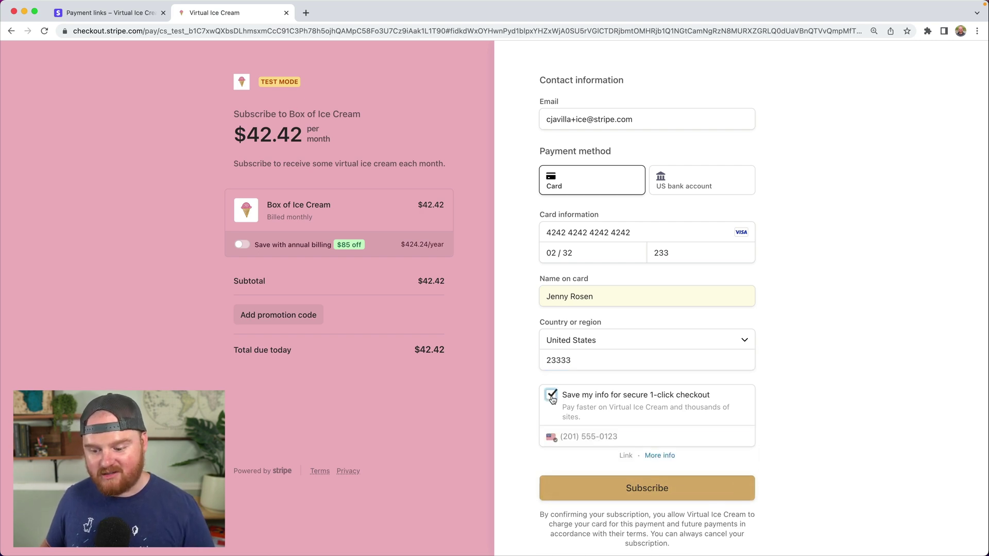
text(800)
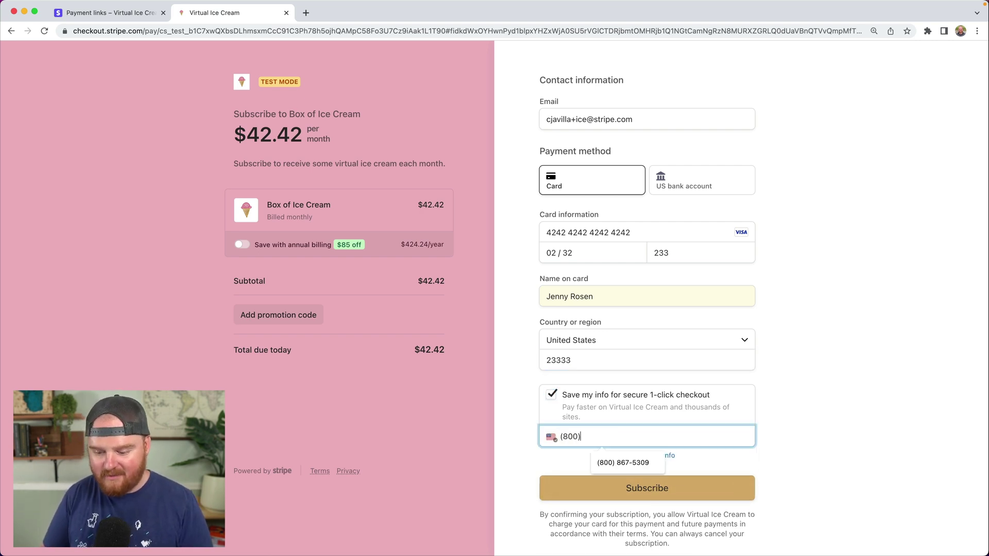
click(605, 462)
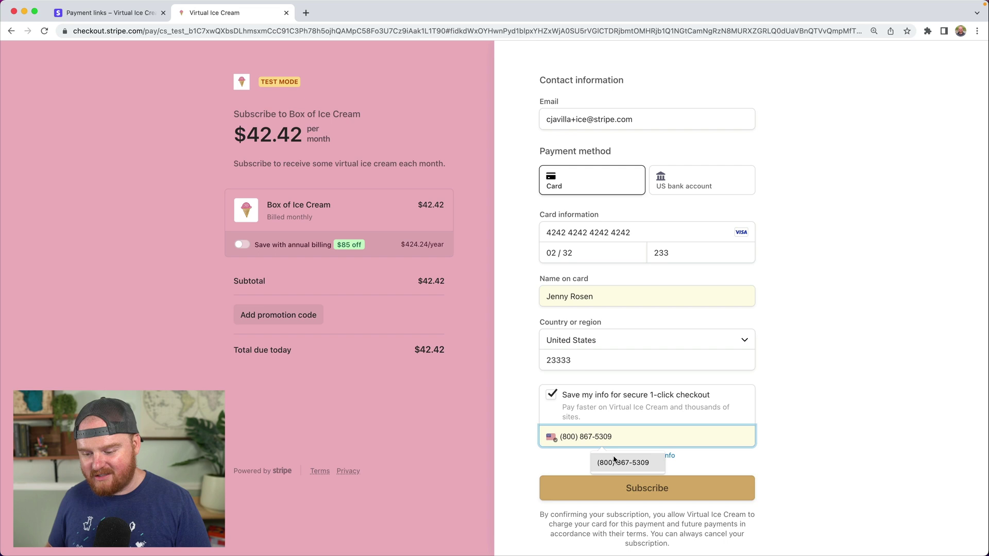
- Subscribe for $42.42 monthly, then return to the dashboard tab and open Settings
click(648, 489)
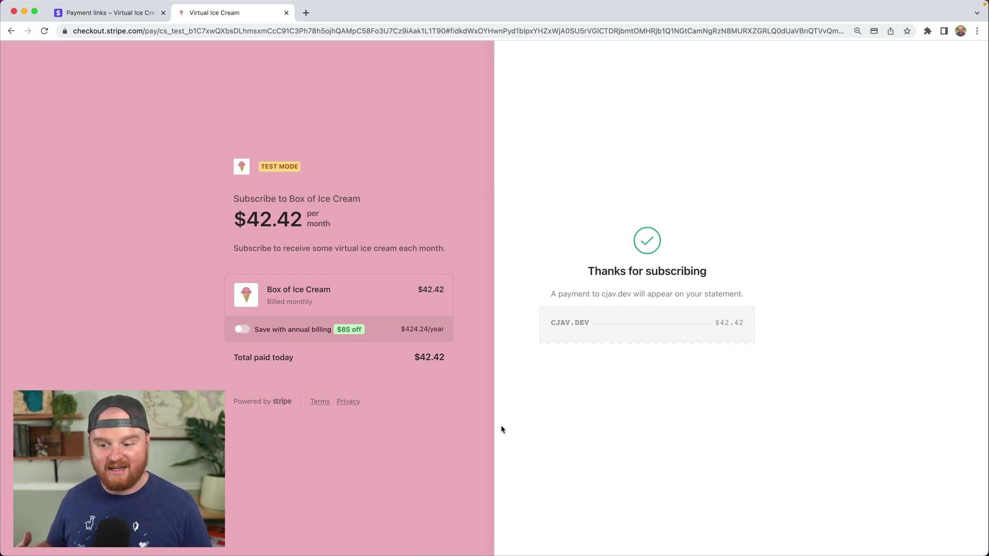
key(ctrl+shift+Tab)
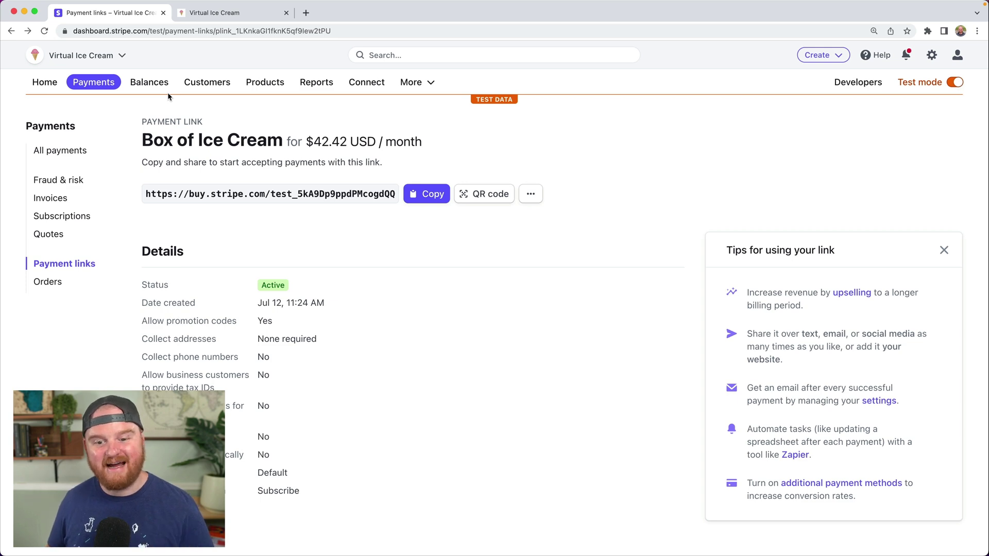
click(935, 60)
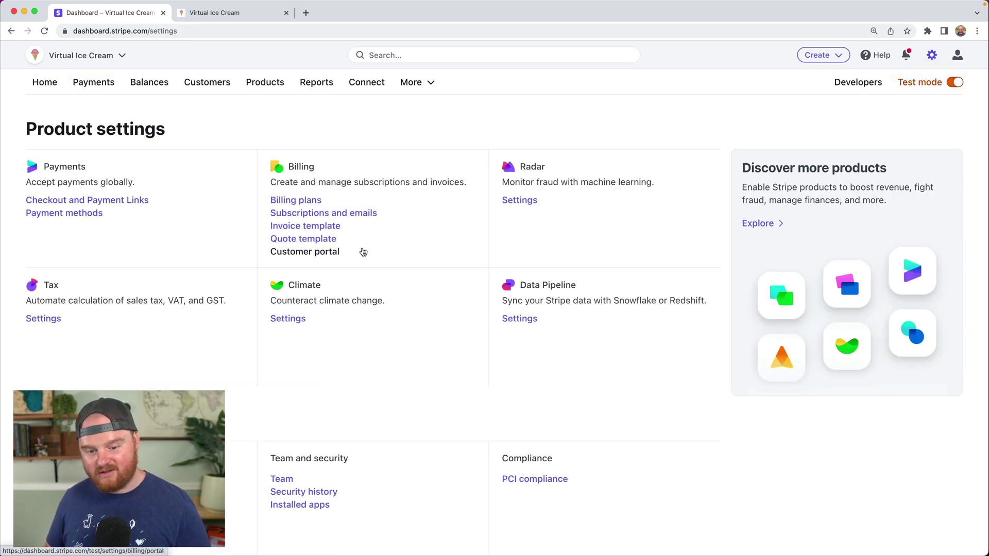
- Review the Customer portal settings, then generate and copy the billing.stripe.com portal link
click(308, 253)
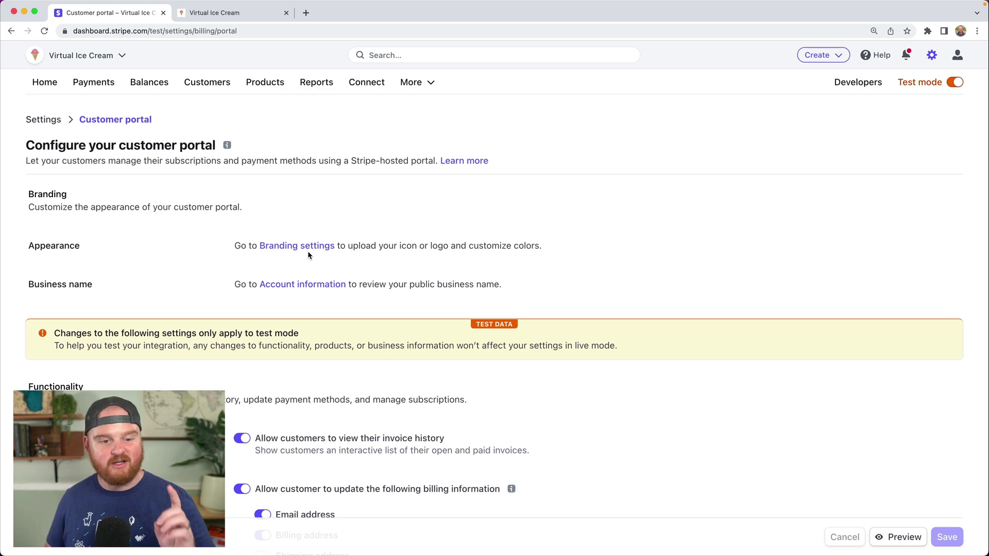
scroll(307, 251, down, 4)
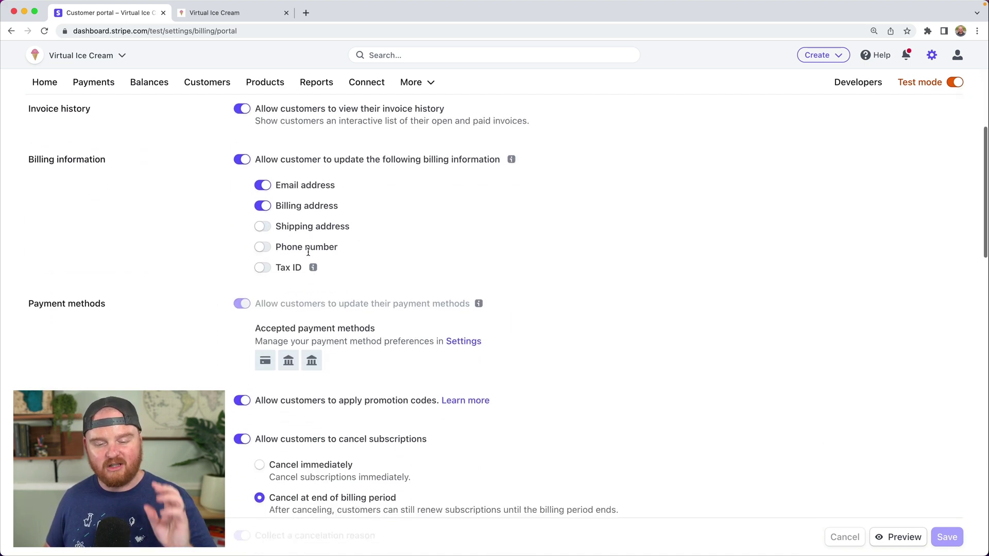
scroll(308, 252, down, 6)
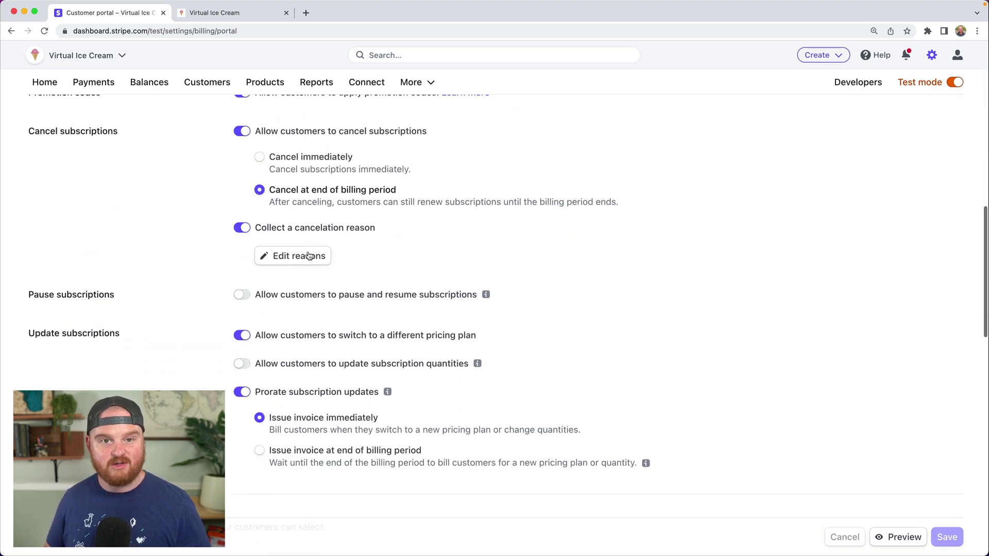
scroll(309, 256, down, 2)
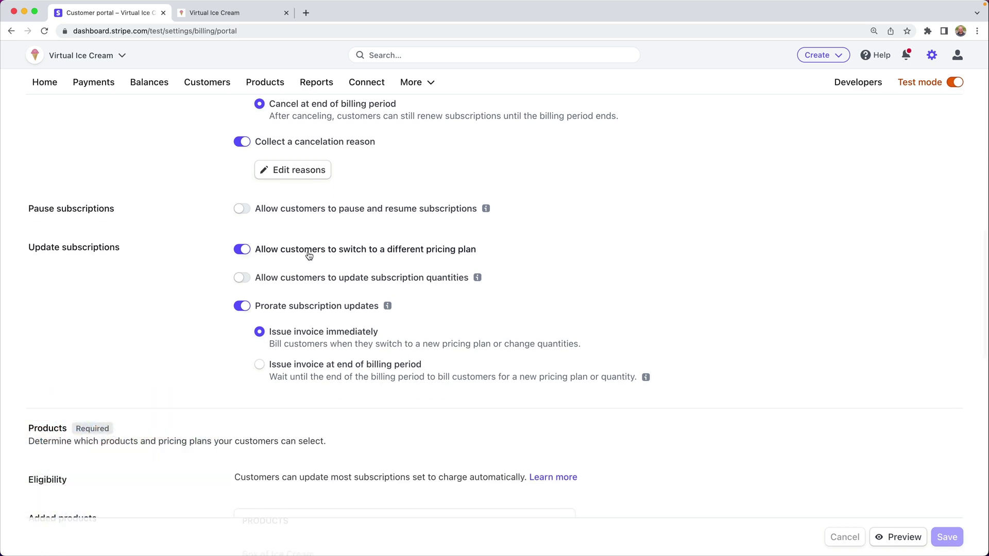
scroll(308, 255, down, 6)
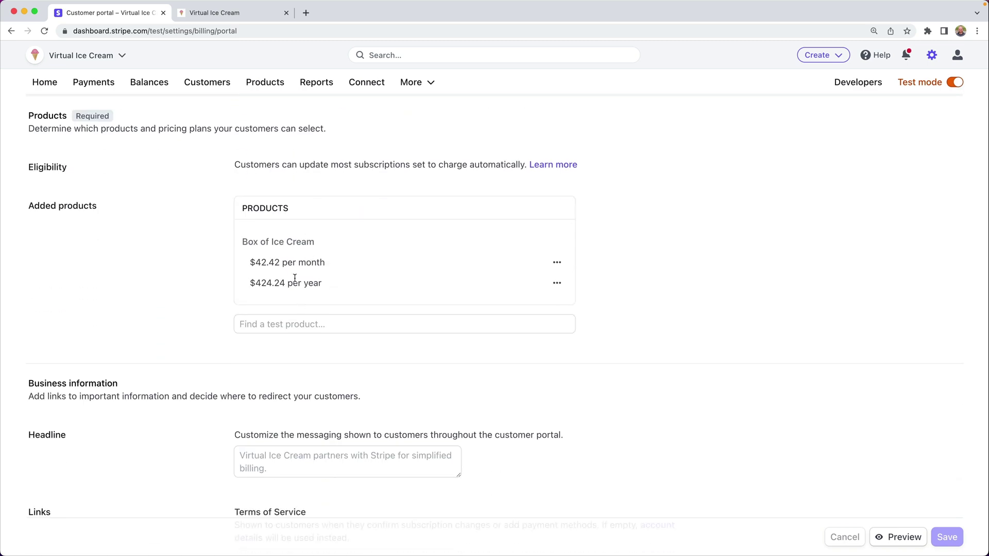
scroll(205, 251, down, 8)
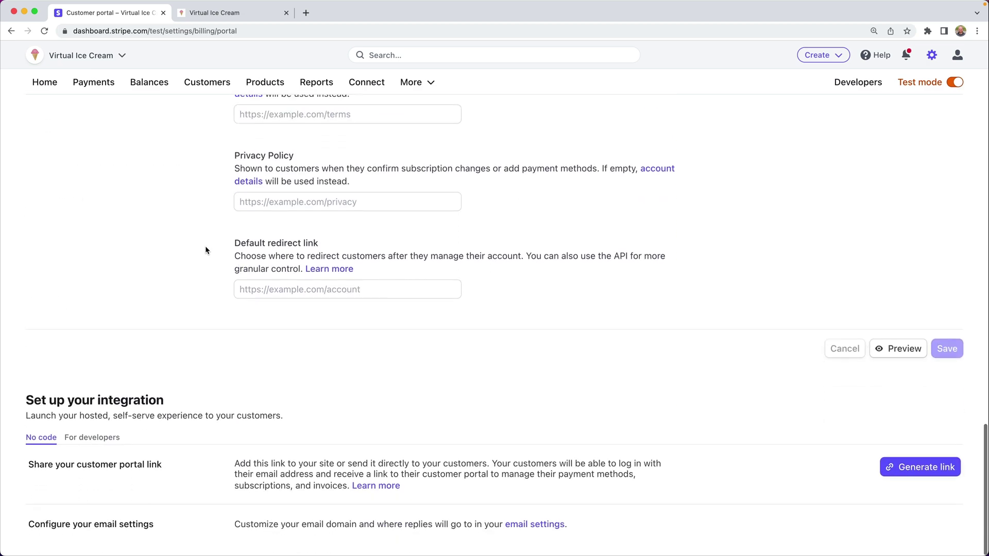
drag(19, 402, 192, 400)
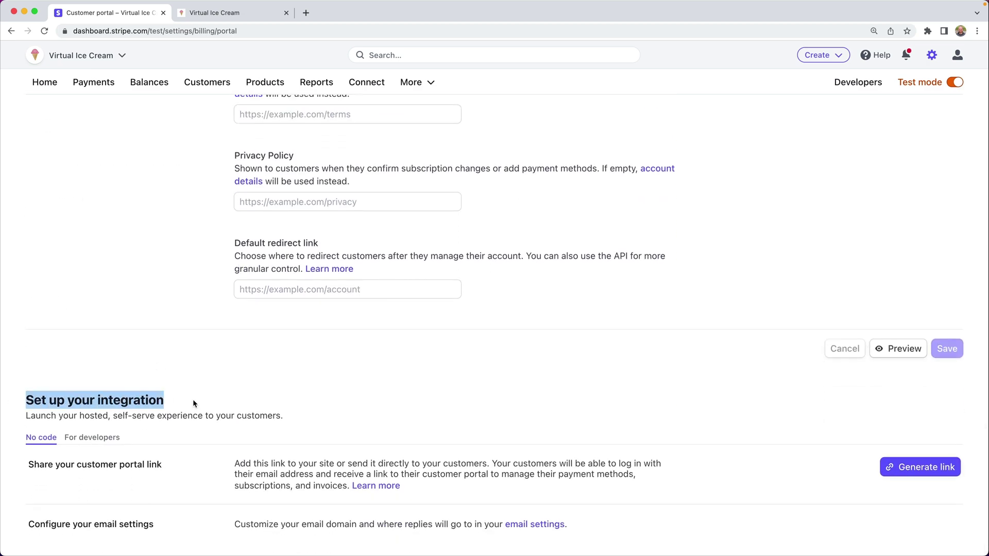
click(193, 399)
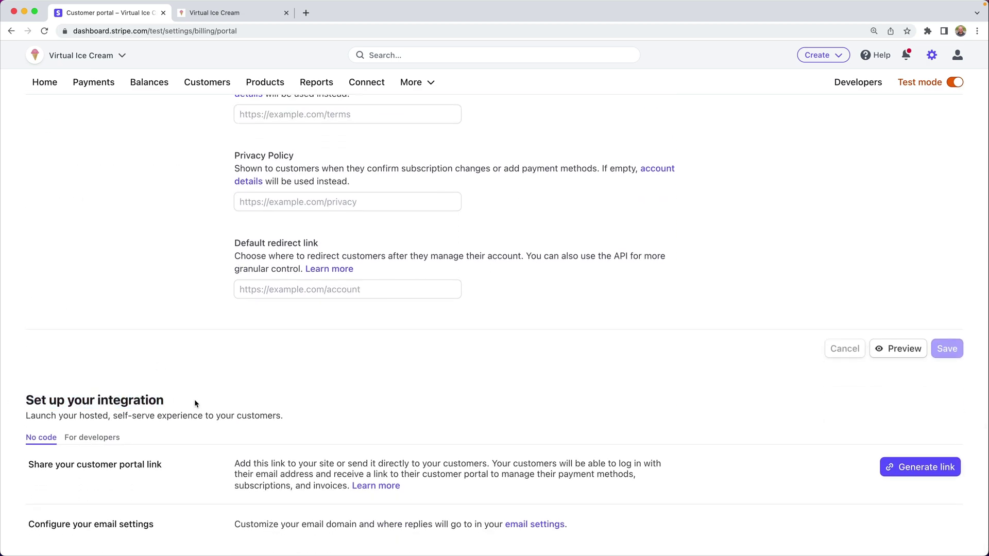
click(903, 469)
click(838, 474)
- Load the portal link in a new tab and request a login link for the subscriber's email
key(super+t)
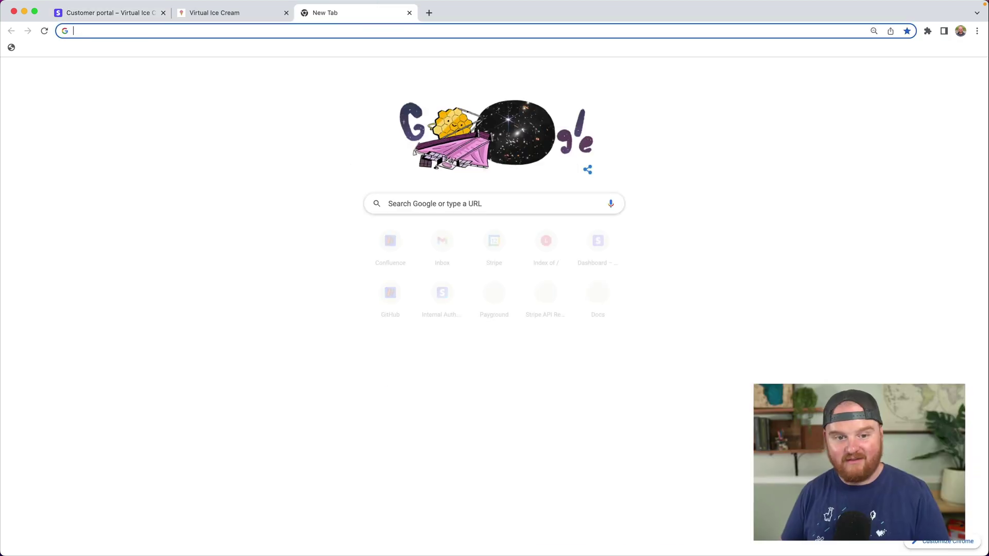
key(super+v)
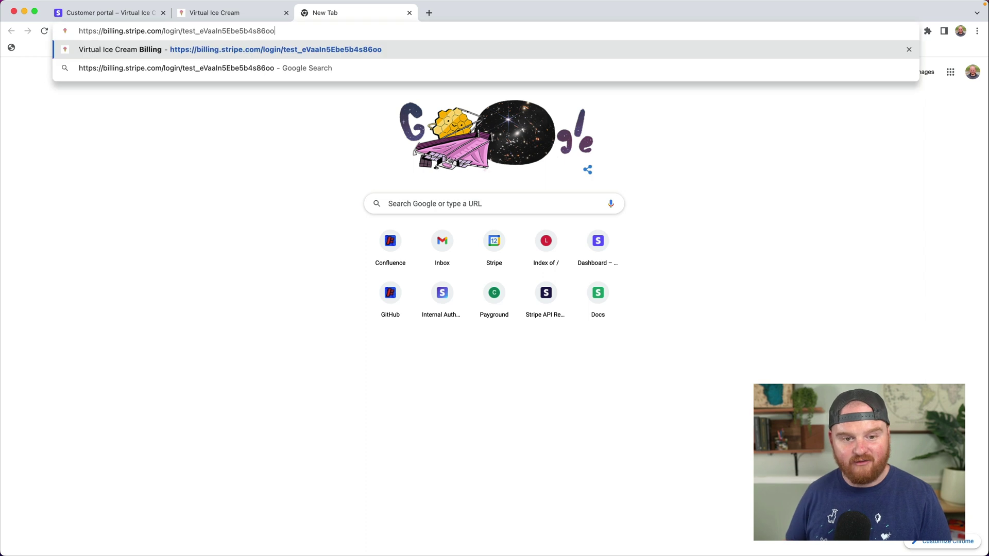
key(Return)
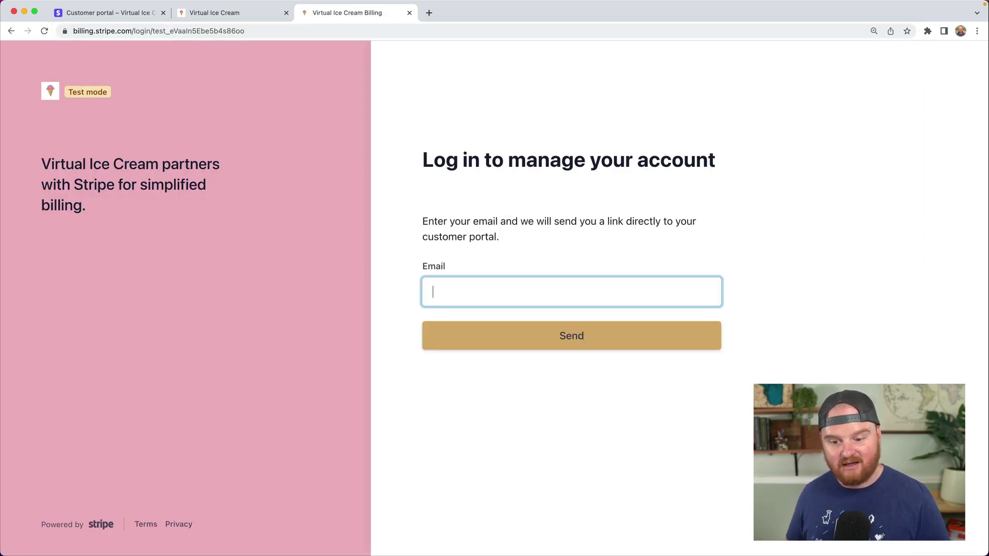
click(484, 297)
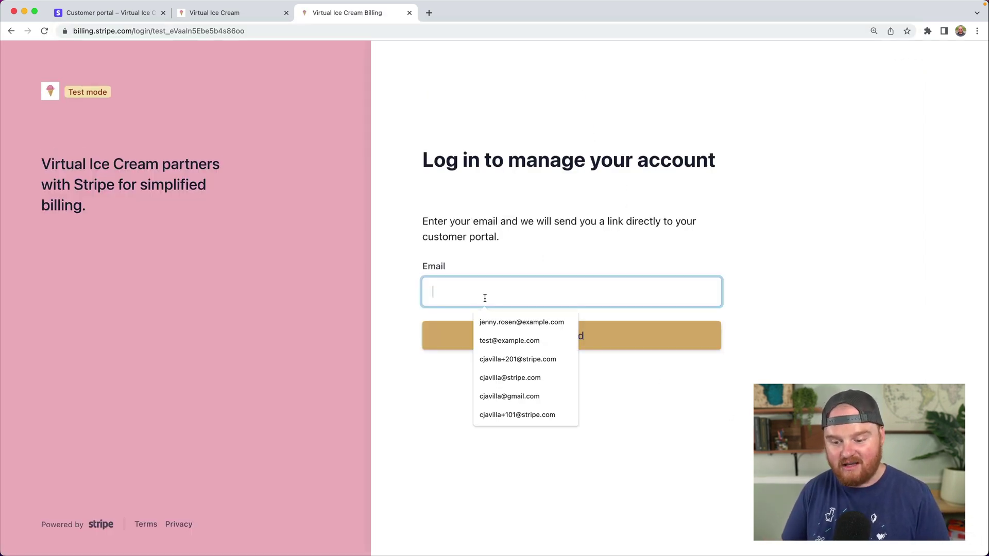
key(Return)
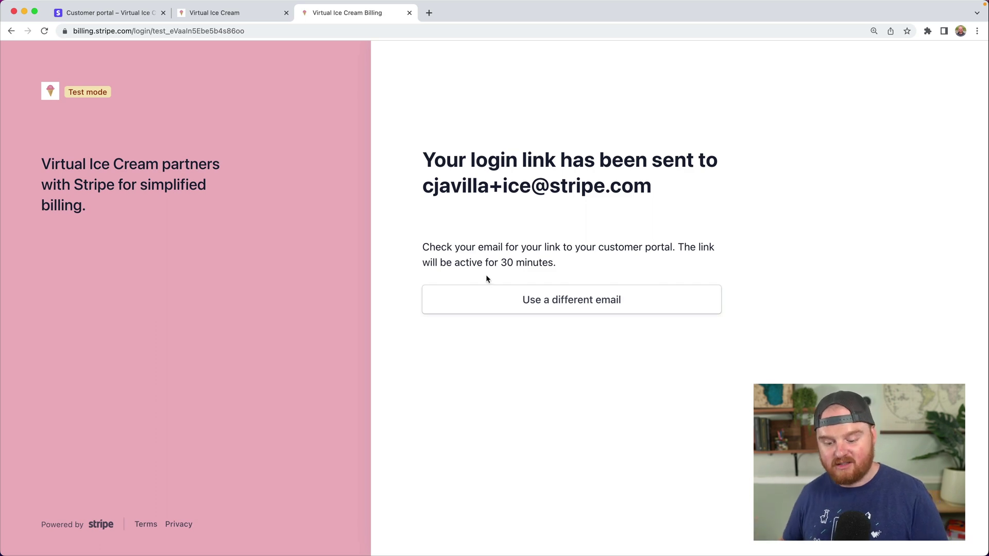
- Open the customer portal login email in Gmail and follow its Log in link to the billing portal
key(super+t)
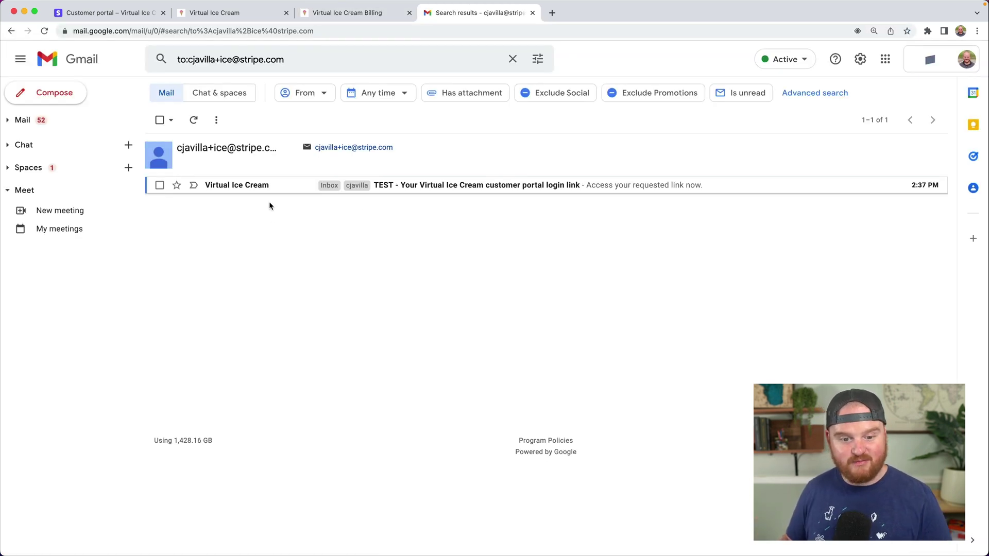
click(396, 188)
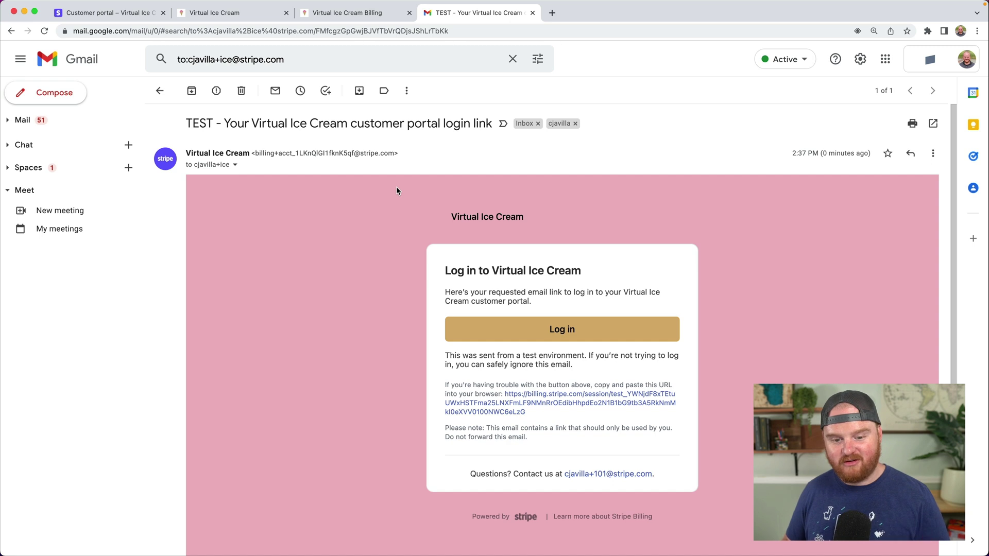
scroll(347, 249, down, 3)
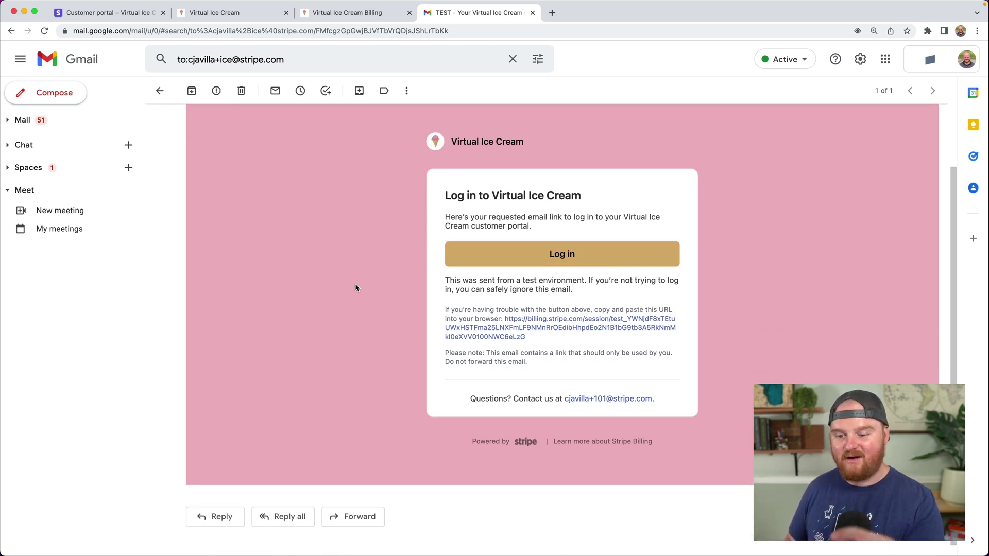
click(561, 256)
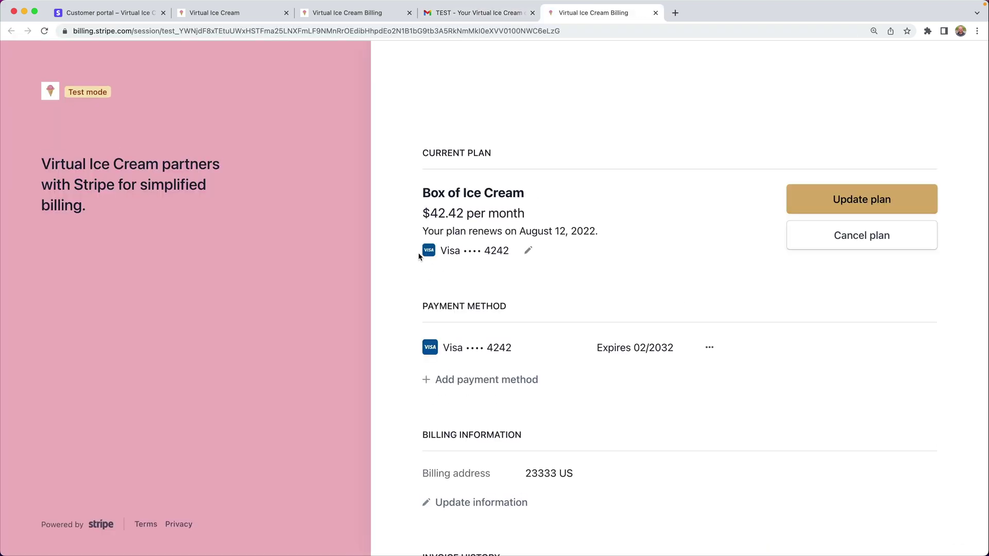
- Change the Box of Ice Cream plan from $42.42 monthly to $424.24 yearly and confirm
click(827, 201)
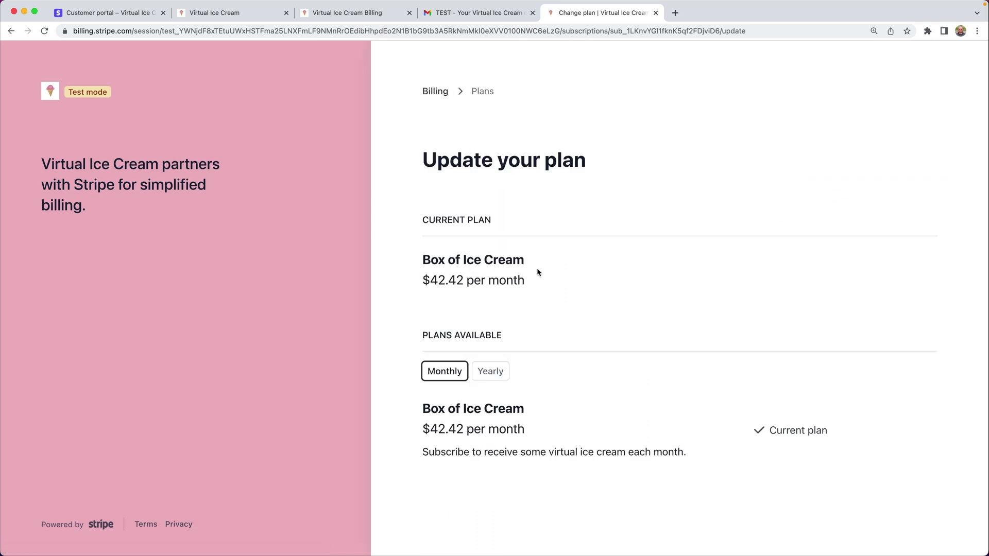
click(489, 371)
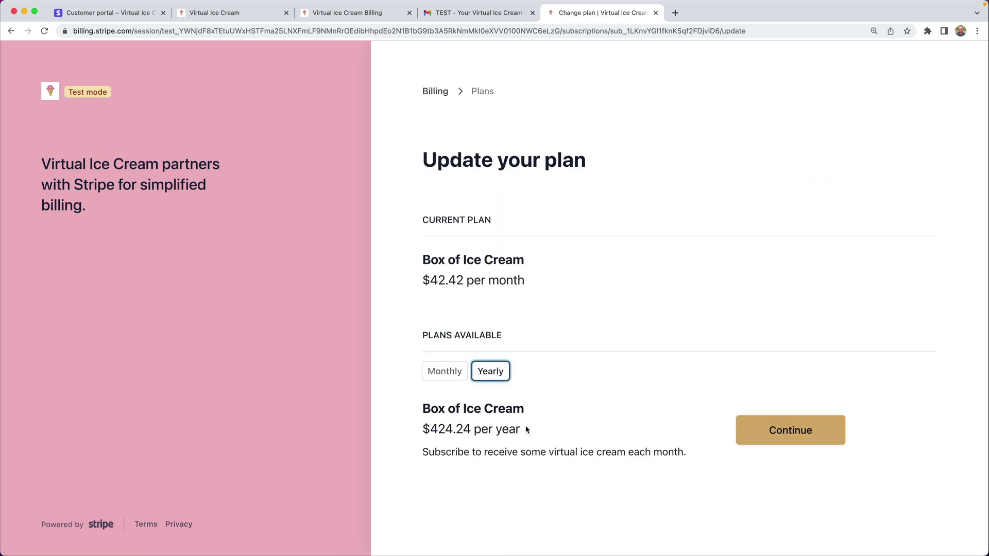
click(754, 431)
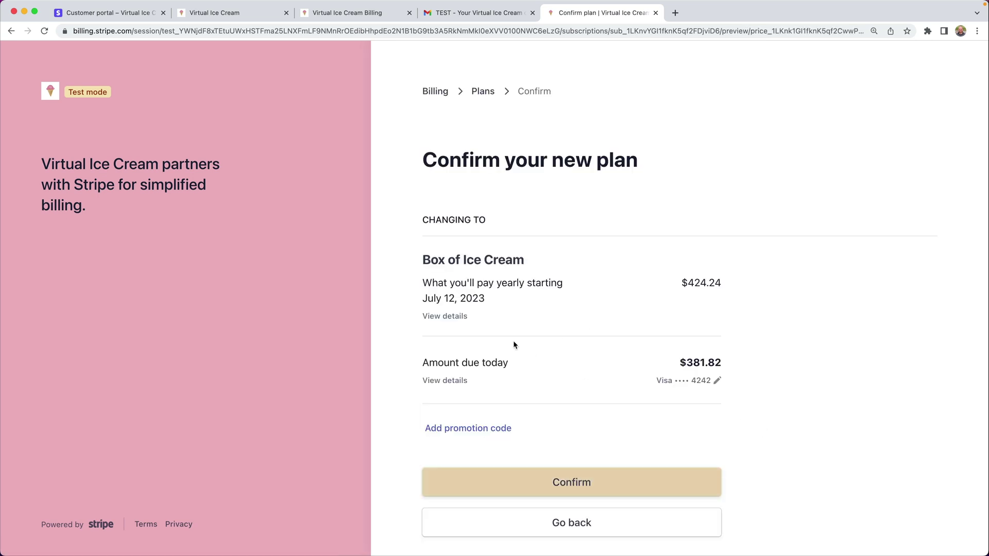
scroll(540, 442, down, 2)
click(596, 438)
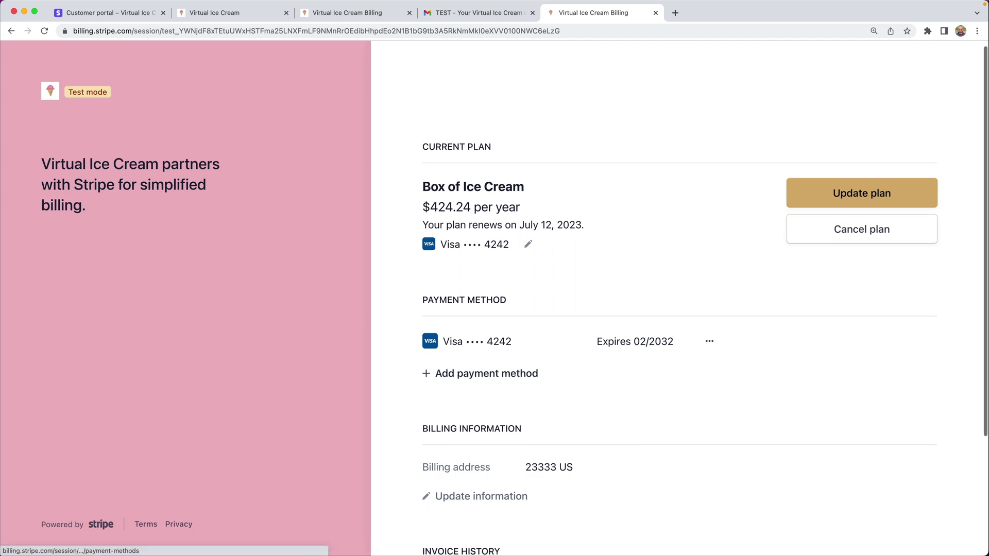
click(486, 374)
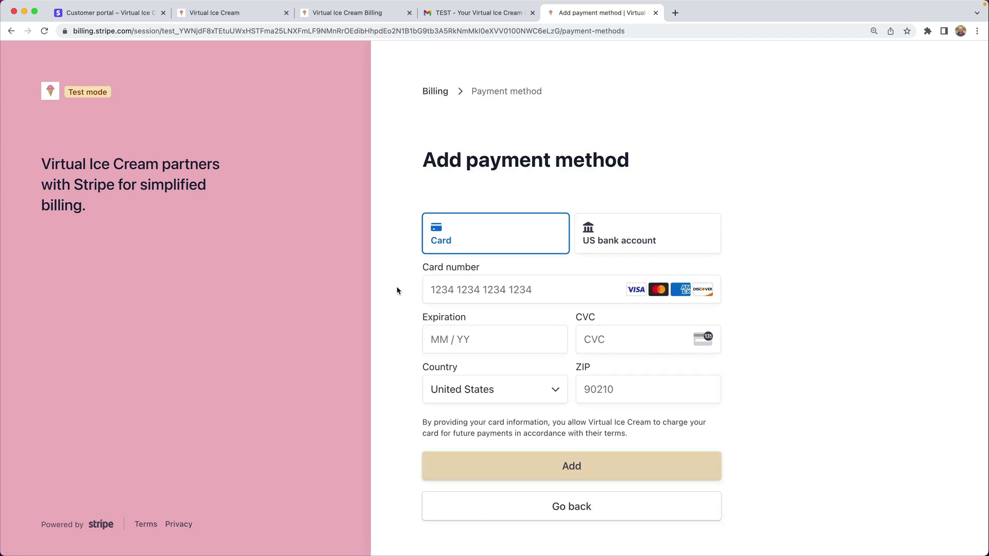
scroll(400, 299, down, 1)
scroll(397, 287, up, 1)
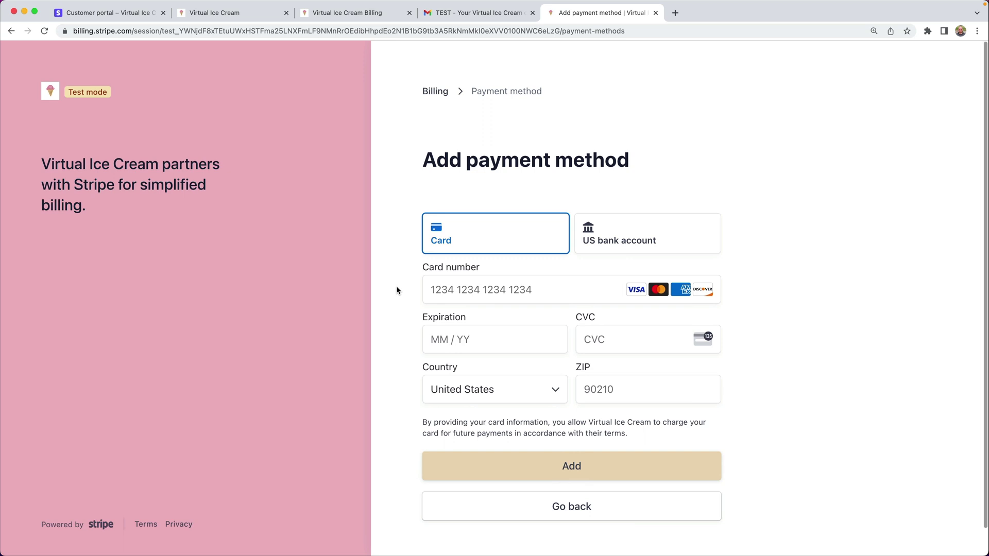
scroll(397, 290, down, 1)
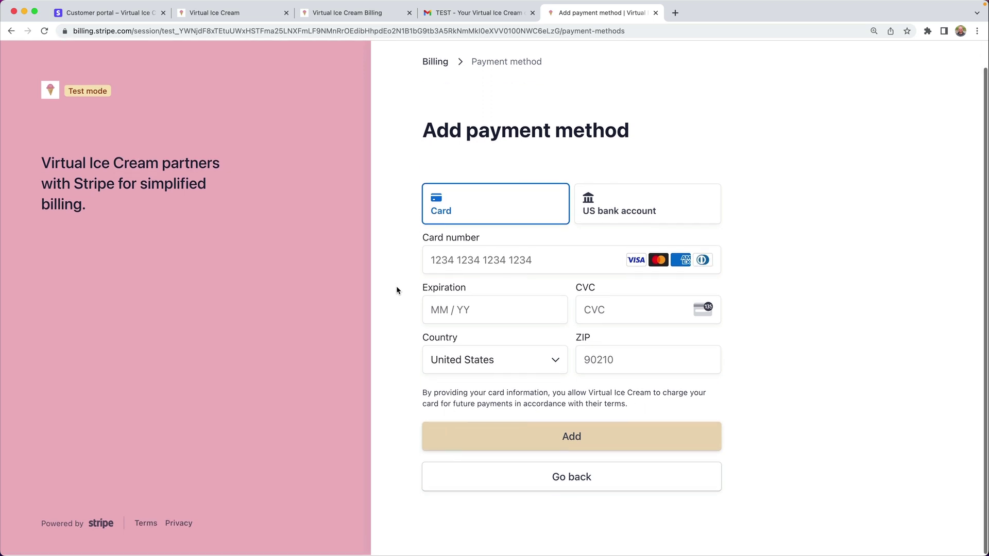
click(435, 63)
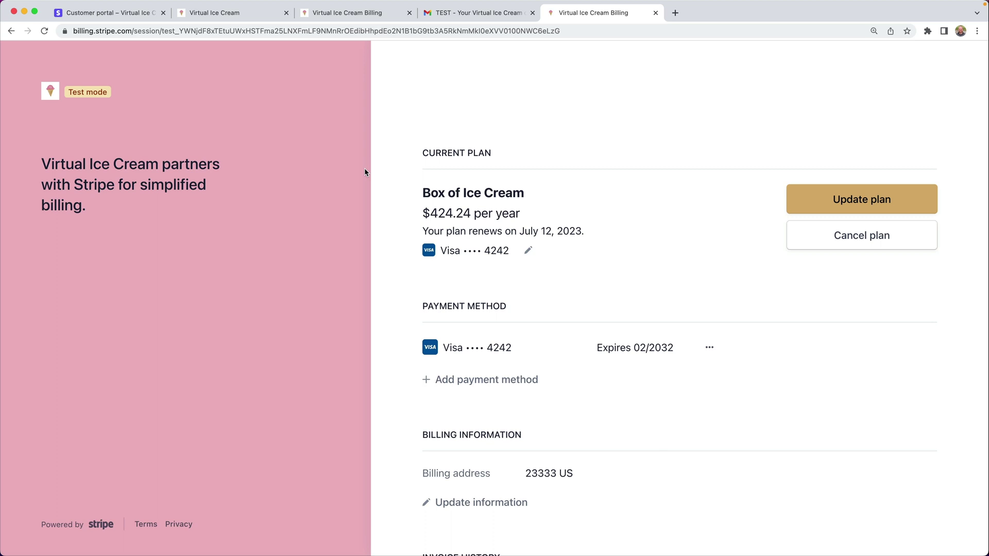
- Cancel the Box of Ice Cream plan, giving Other reason with feedback 'Too good to be true!'
click(842, 244)
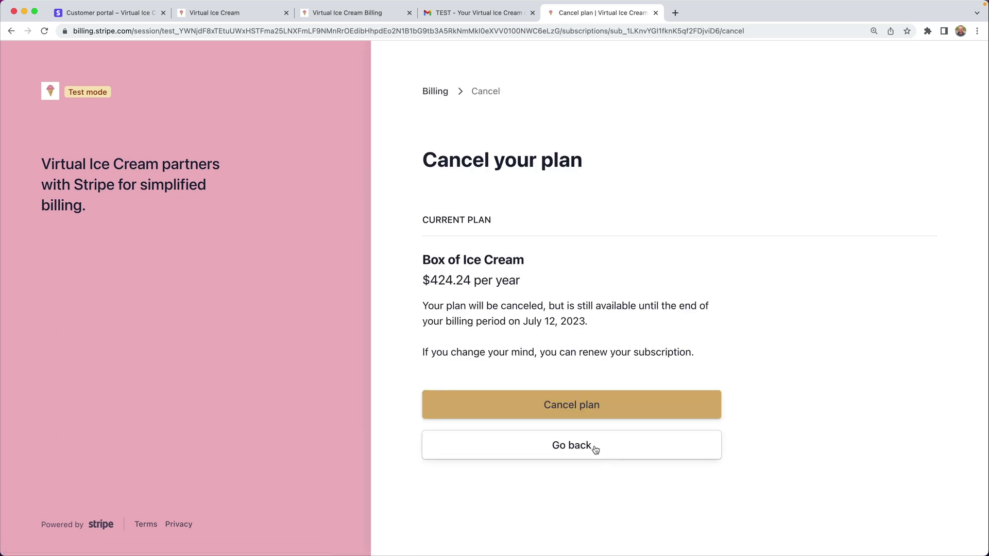
click(582, 414)
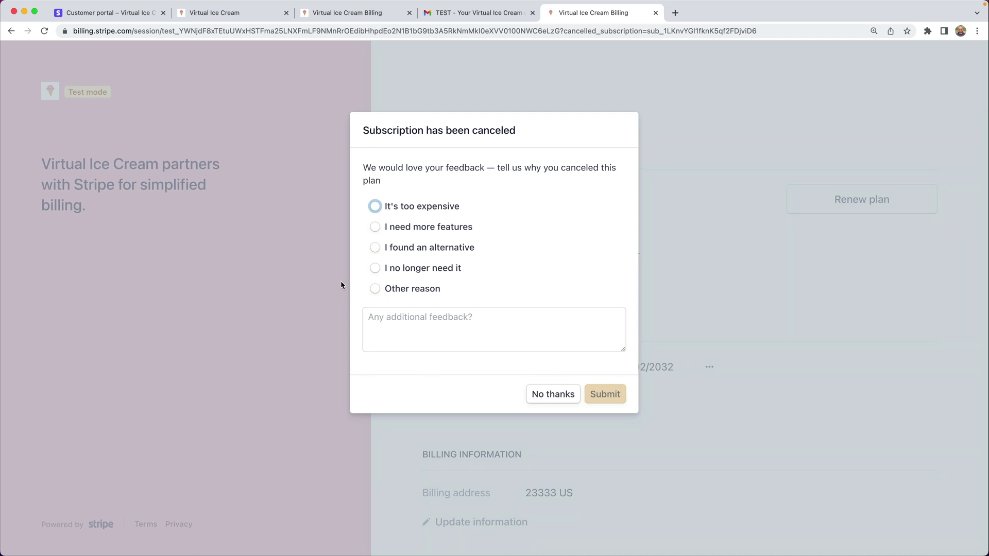
click(376, 289)
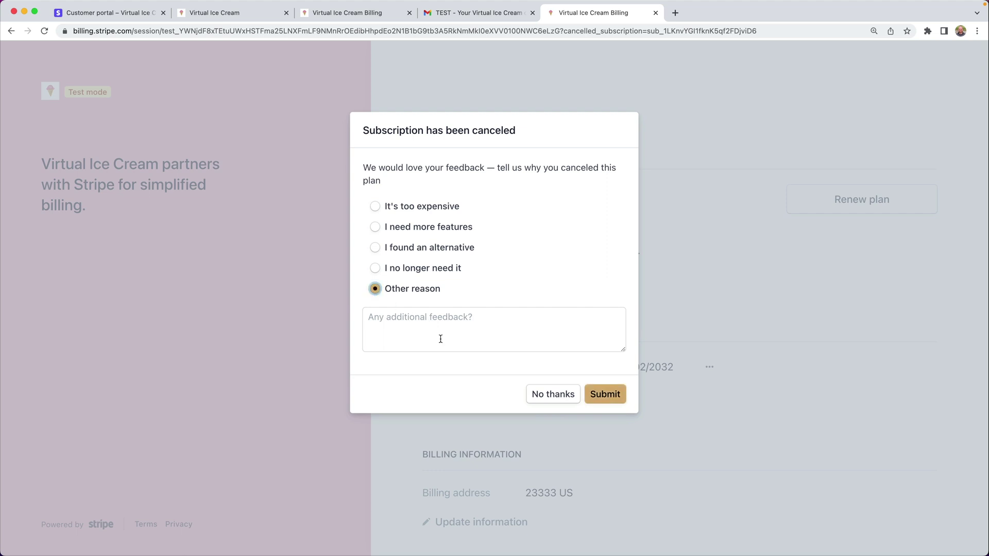
click(611, 399)
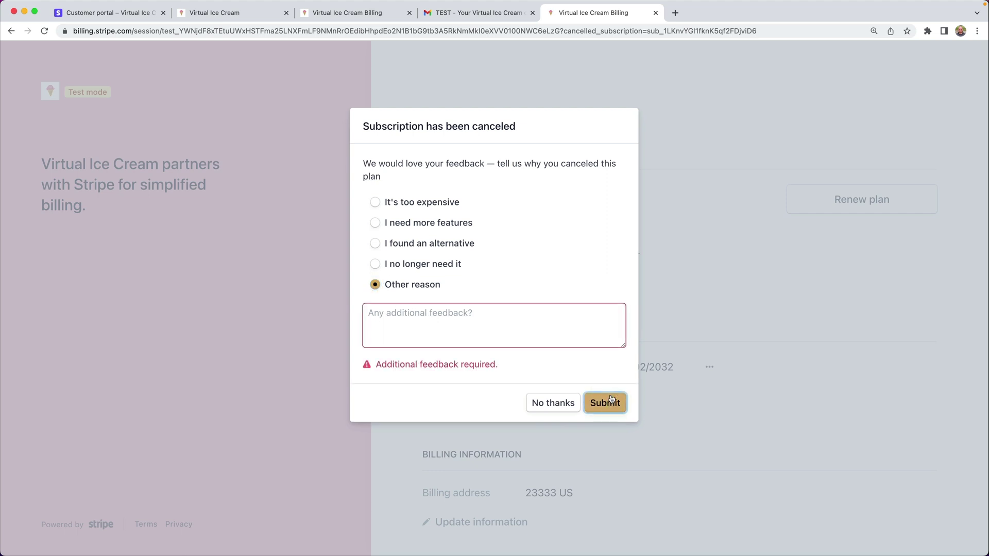
text(Too good to be true!)
click(607, 401)
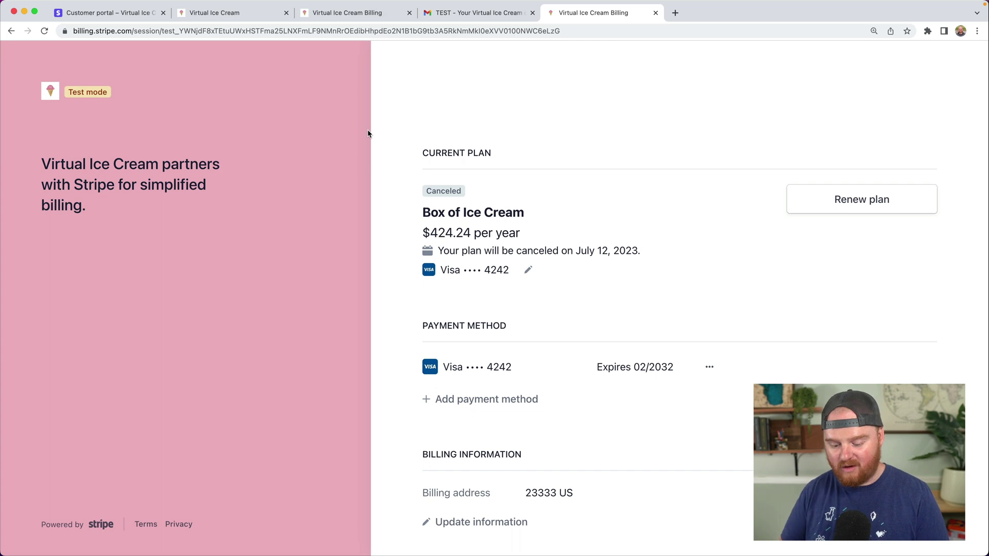
- In a new Twitter tab, add a 'Manage:' line with the customer portal link to the tweet draft
key(super+t)
text(twitter)
key(Return)
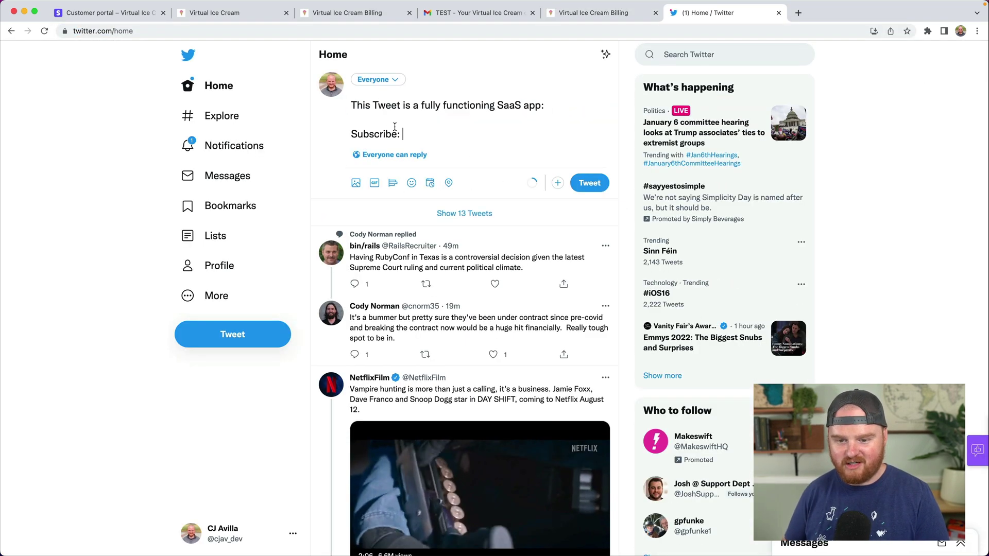
key(Return)
key(Return)
text(Man)
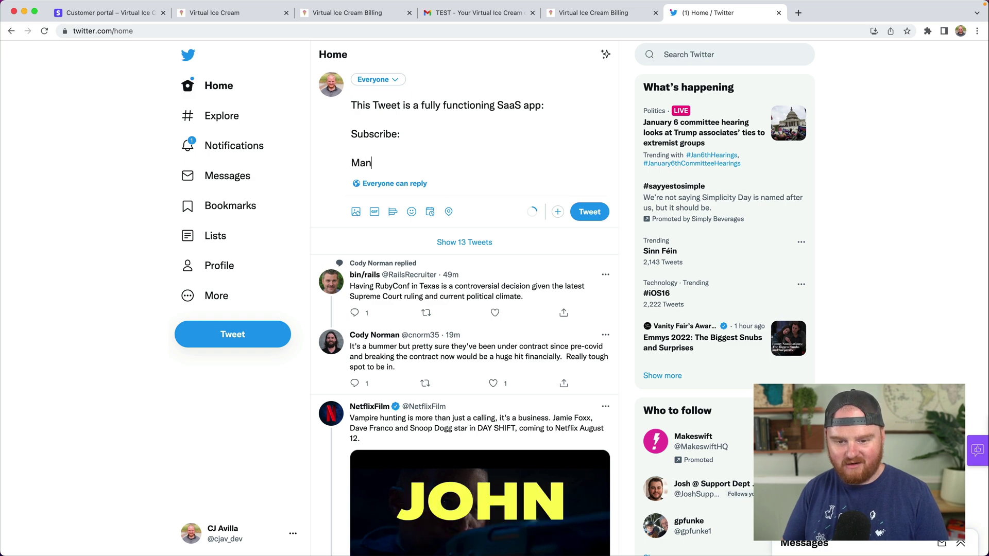
text(age:)
key(Return)
text(https://billing.stripe.com/login/test_eVaaln5Ebe5b4s86oo)
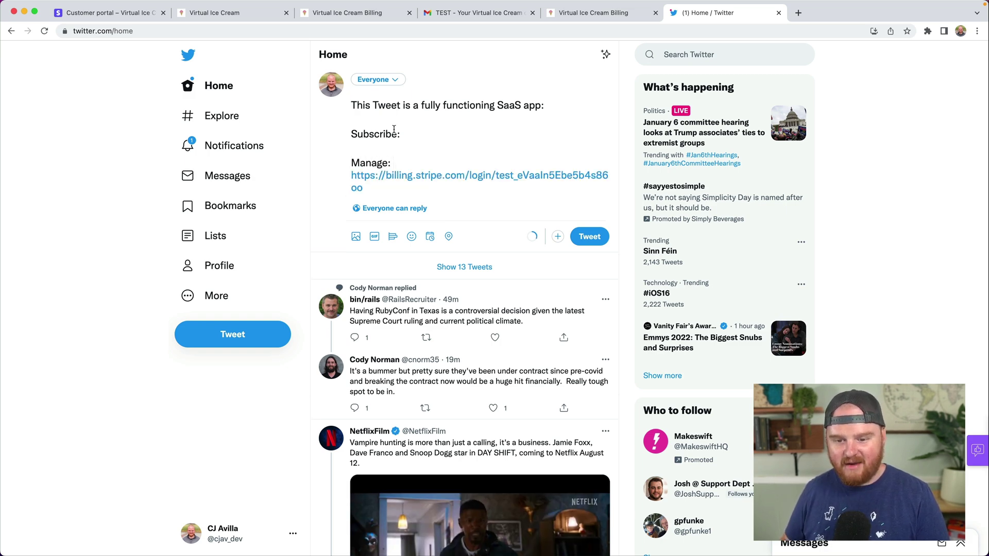
- Copy the Box of Ice Cream payment link from its Stripe product page
click(105, 12)
scroll(211, 118, up, 10)
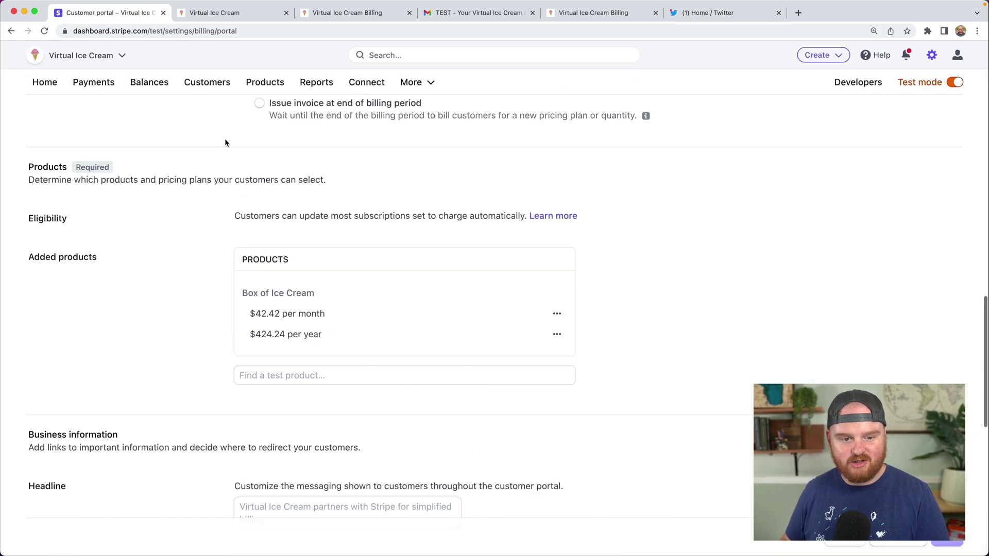
click(265, 82)
click(224, 225)
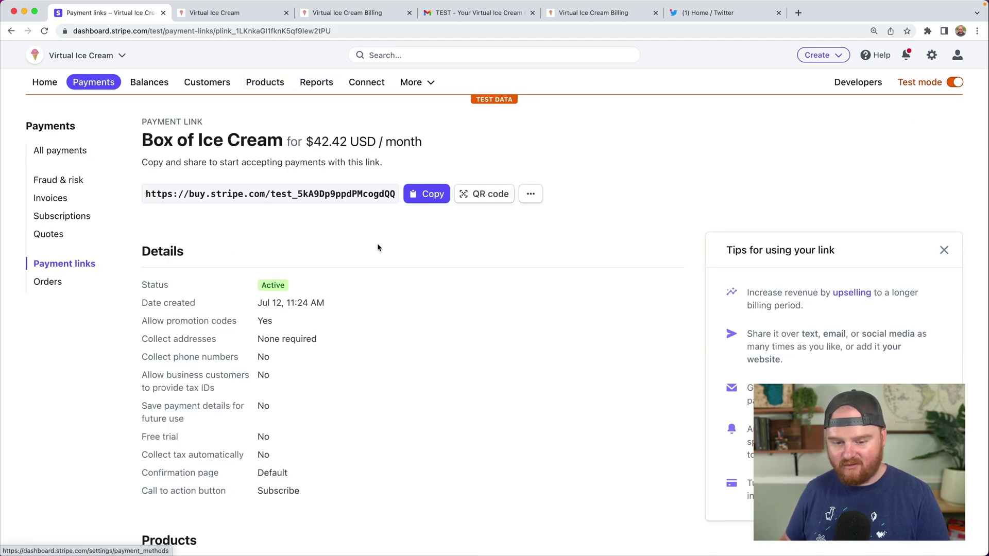
click(426, 194)
- Paste the payment link under 'Subscribe:' and post the tweet with both Stripe links
click(723, 14)
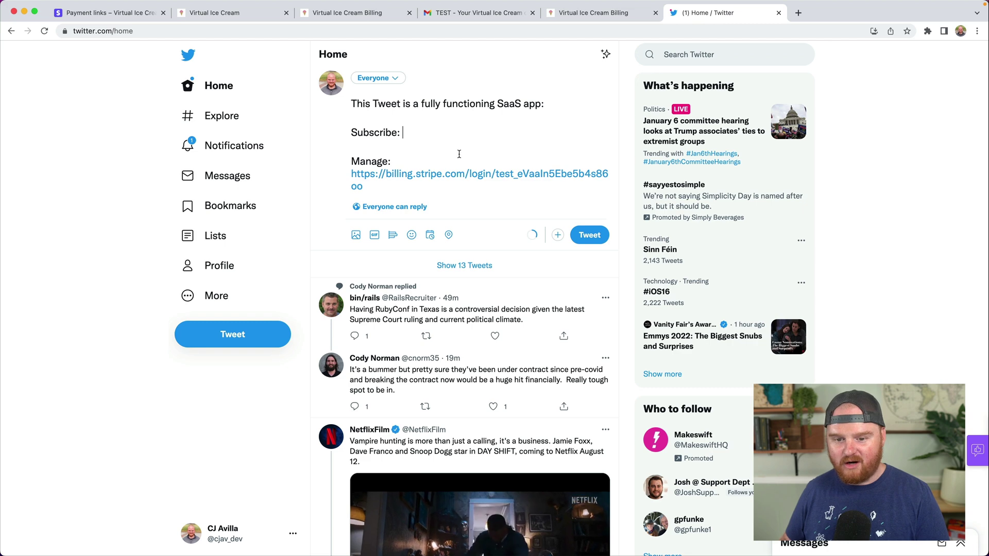
key(super+v)
drag(352, 117, 407, 198)
click(407, 198)
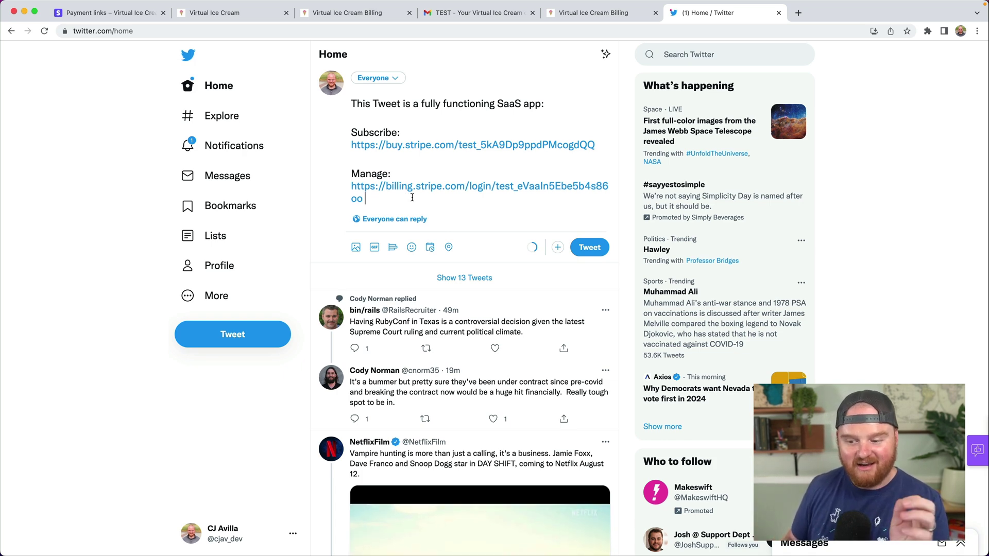
click(590, 248)
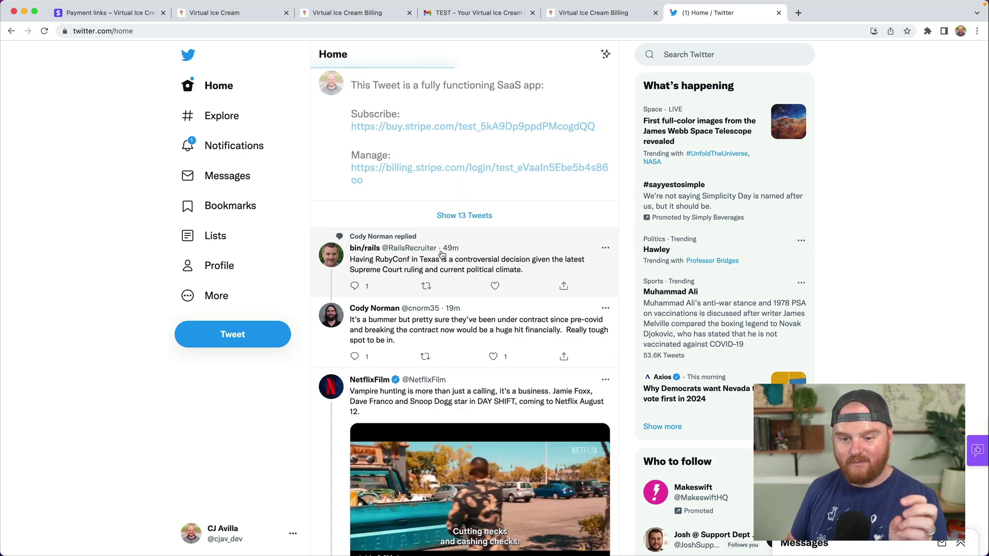